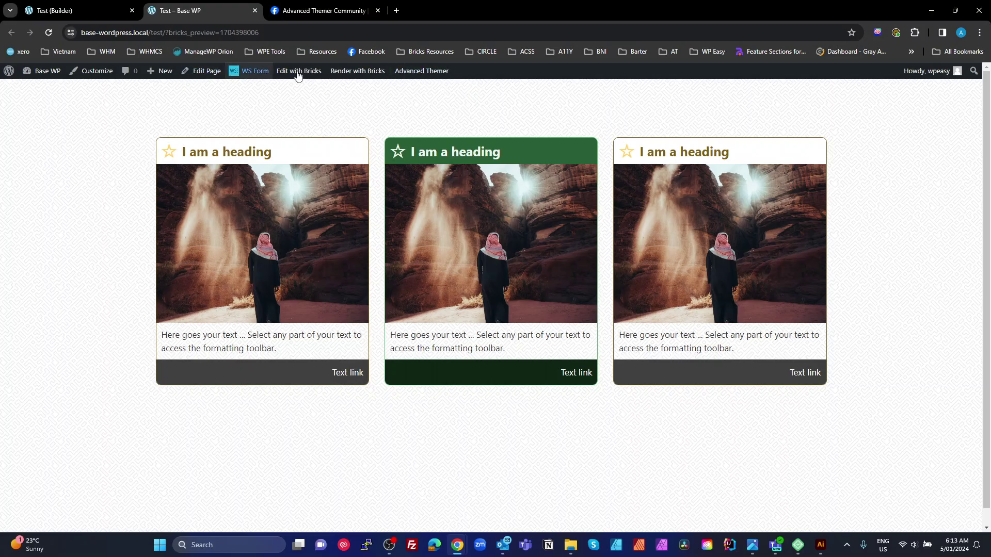
# Step: Open Advanced Themer's Theme Settings with Global Colors, Builder Tweaks and Admin Bar enabled
pyautogui.moveTo(432, 69)
pyautogui.click(435, 93)
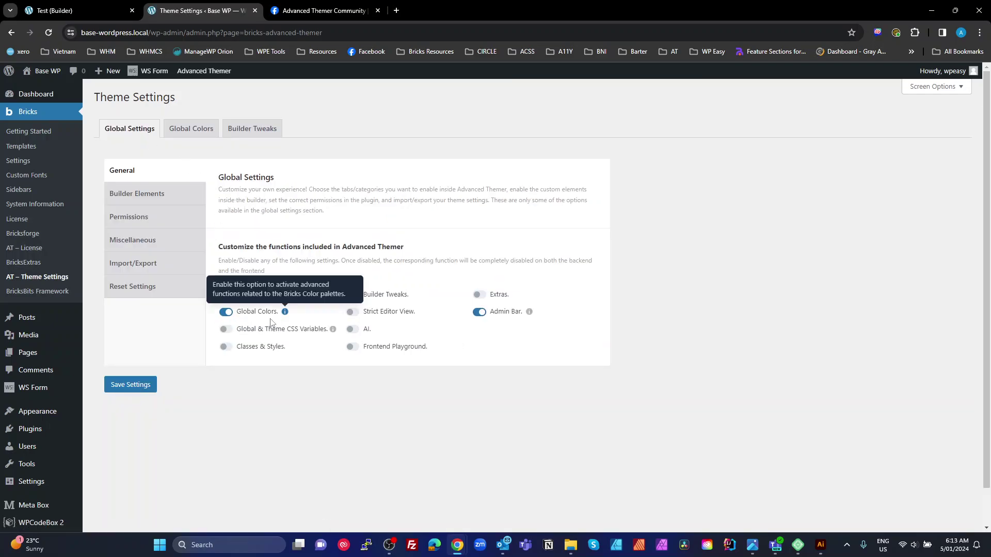
# Step: On the test page, open the Color Manager and browse the BB primary palette's shades and transparencies
pyautogui.click(88, 11)
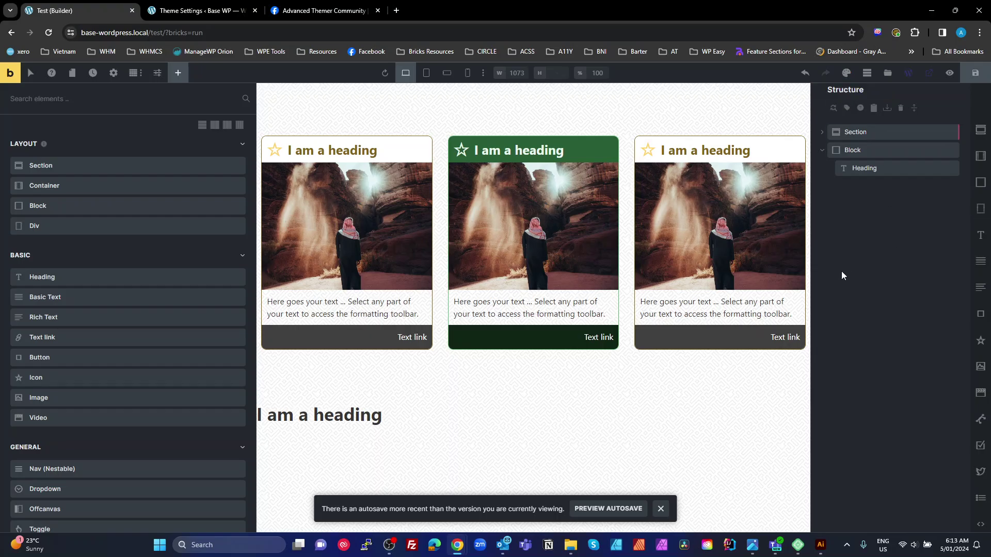
pyautogui.click(847, 75)
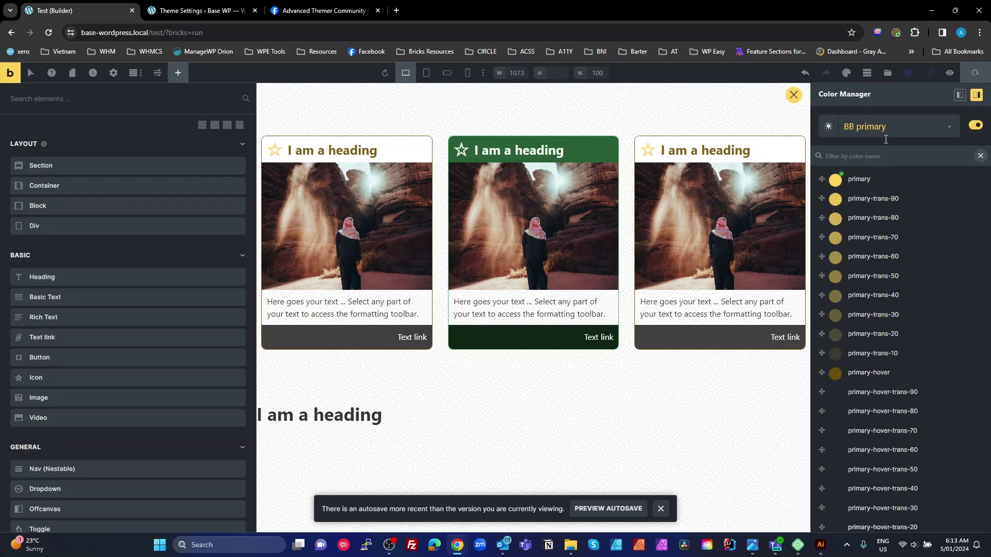
pyautogui.click(882, 129)
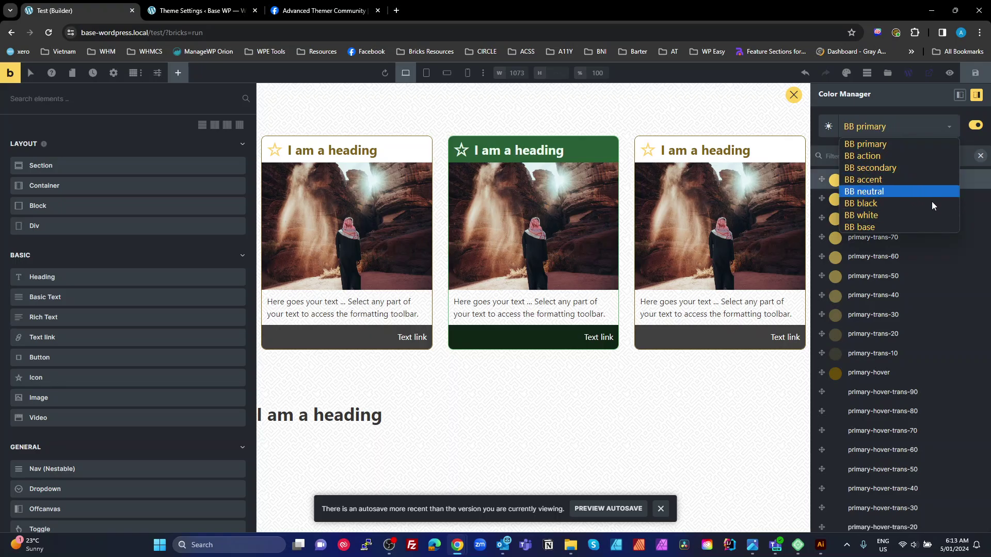
pyautogui.click(897, 306)
pyautogui.scroll(-6, 876, 336)
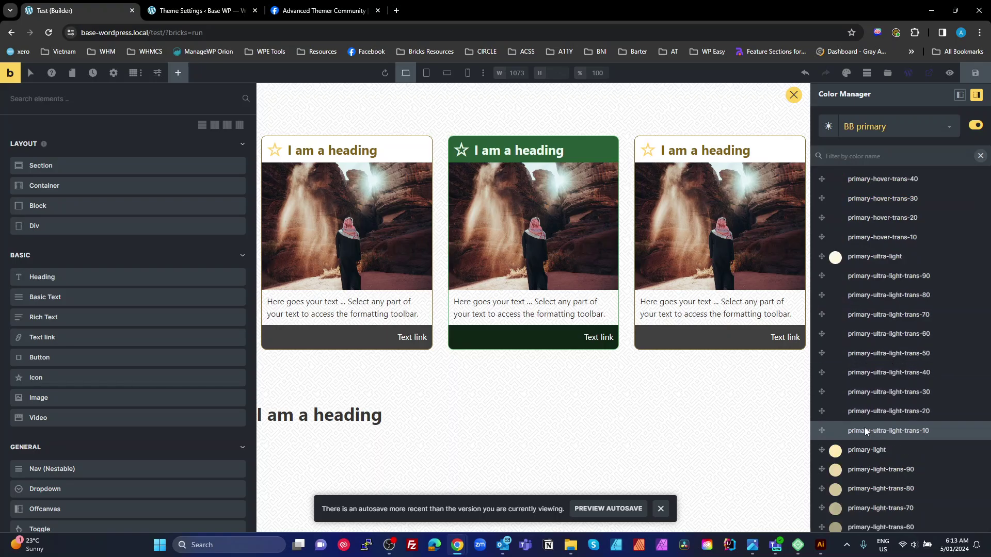
pyautogui.scroll(-13, 857, 434)
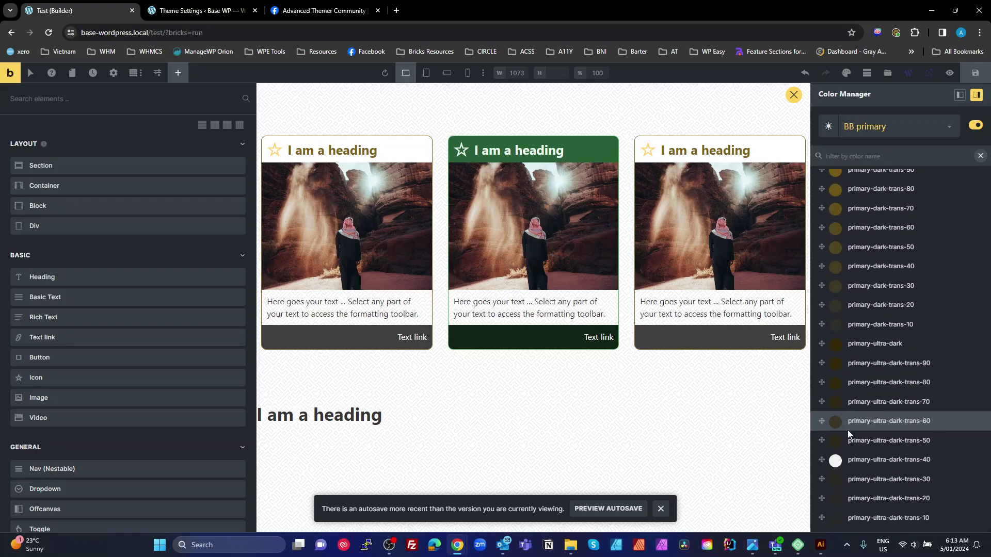
pyautogui.scroll(-2, 848, 430)
pyautogui.scroll(14, 865, 426)
pyautogui.scroll(5, 857, 407)
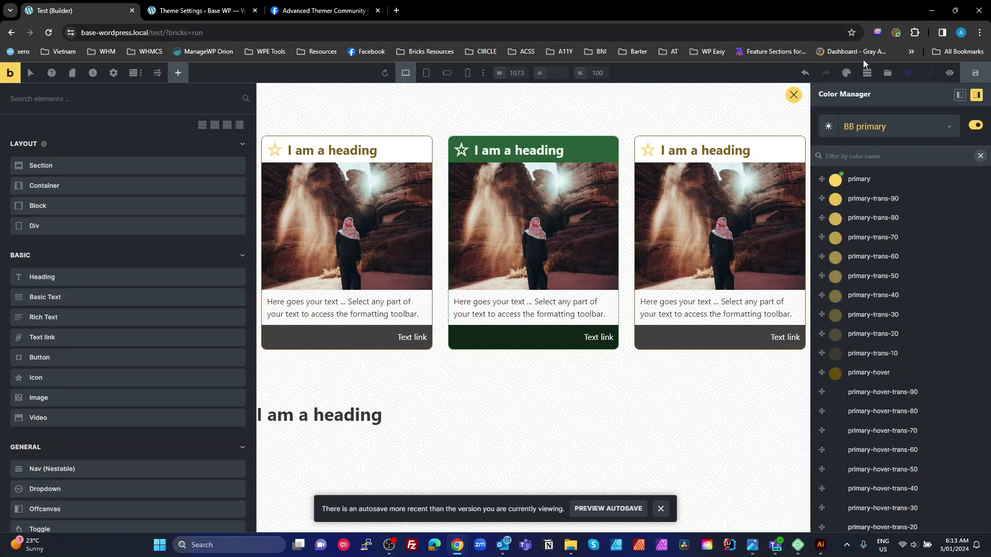
pyautogui.moveTo(917, 127)
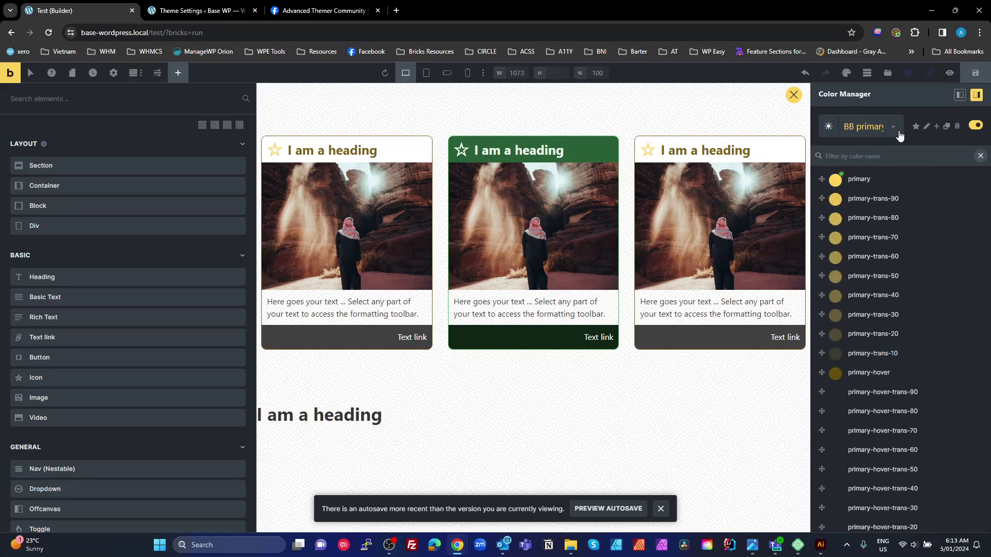
# Step: Add a palette named 'Test' and confirm it appears in the palette list
pyautogui.click(937, 127)
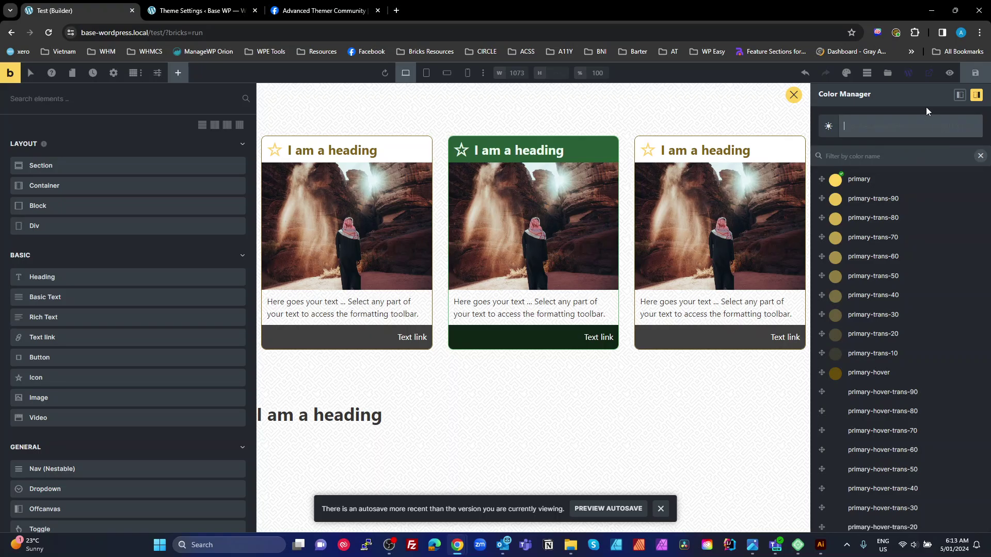
pyautogui.write('Test')
pyautogui.press('Return')
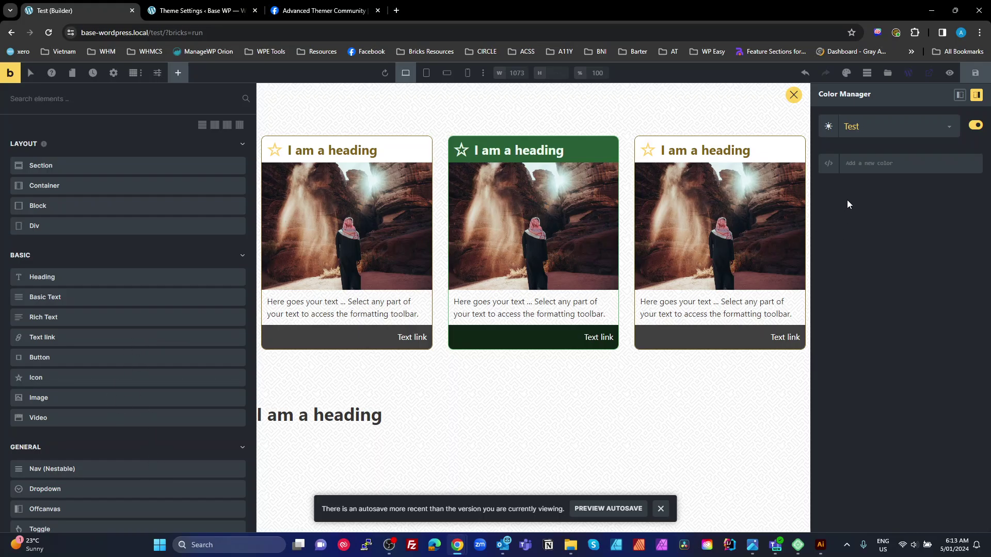
pyautogui.moveTo(865, 139)
pyautogui.click(889, 130)
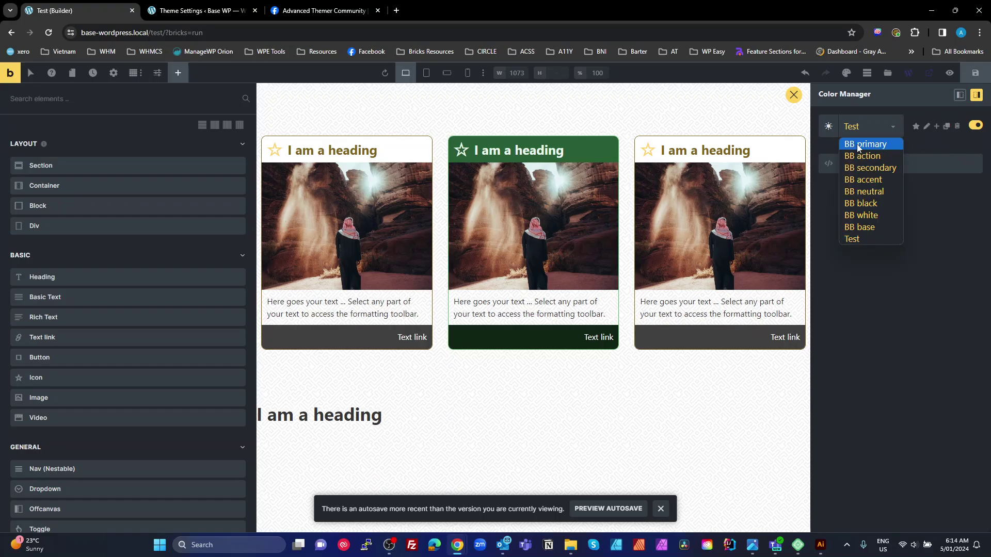
pyautogui.click(867, 321)
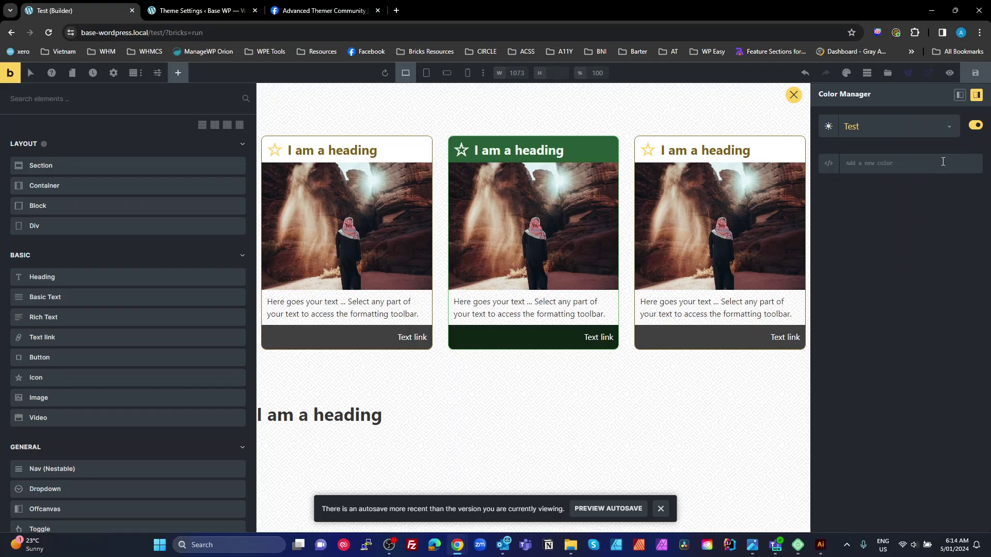
pyautogui.moveTo(925, 130)
# Step: Add a colour named Test Primary and set it to blue #3a67ee
pyautogui.click(872, 163)
pyautogui.write('Primary')
pyautogui.press('Return')
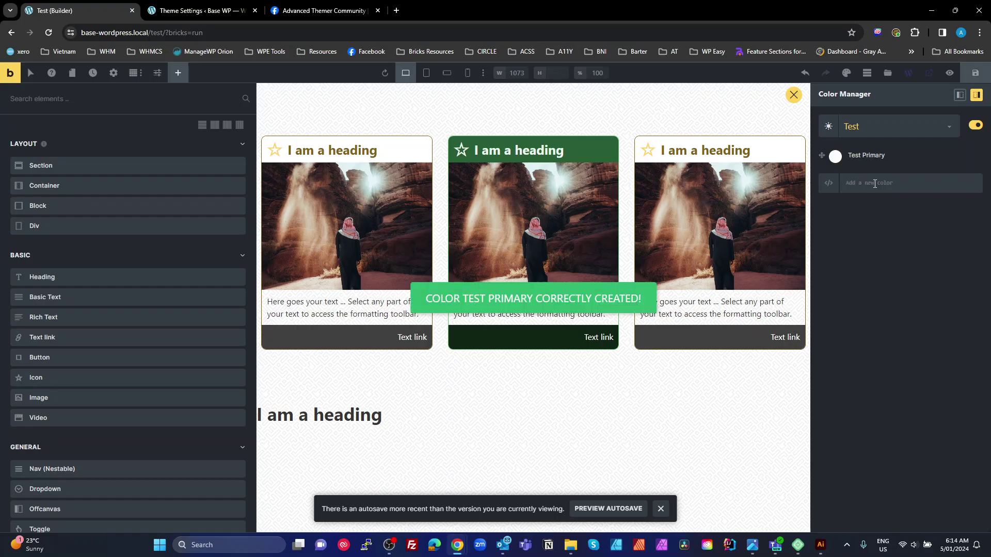
pyautogui.click(835, 156)
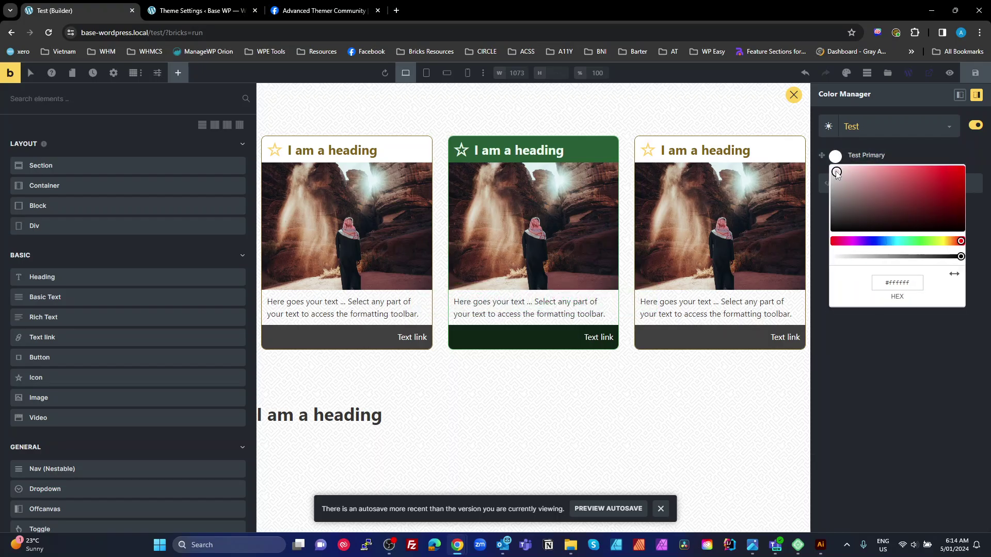
pyautogui.moveTo(836, 173); pyautogui.dragTo(941, 171)
pyautogui.moveTo(955, 242); pyautogui.dragTo(889, 235)
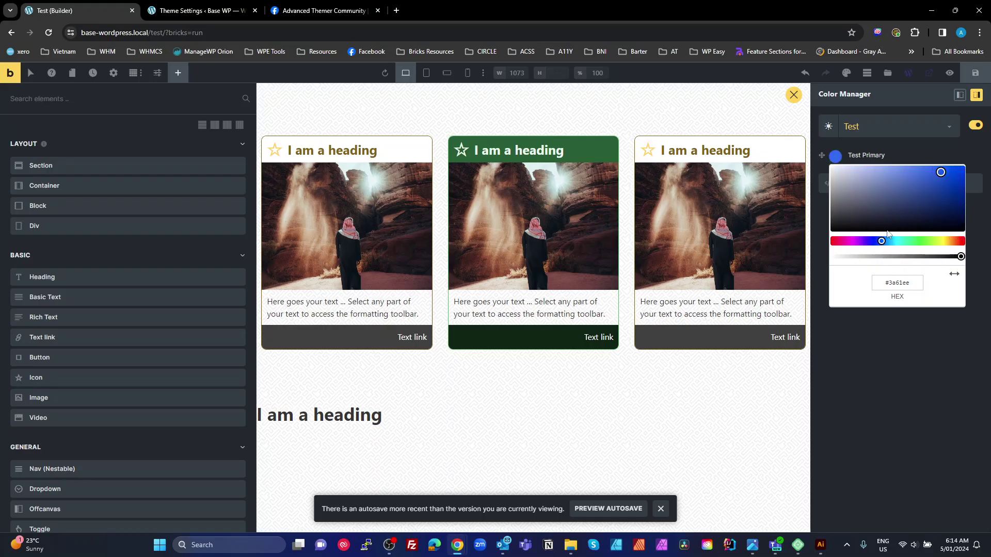
pyautogui.click(855, 156)
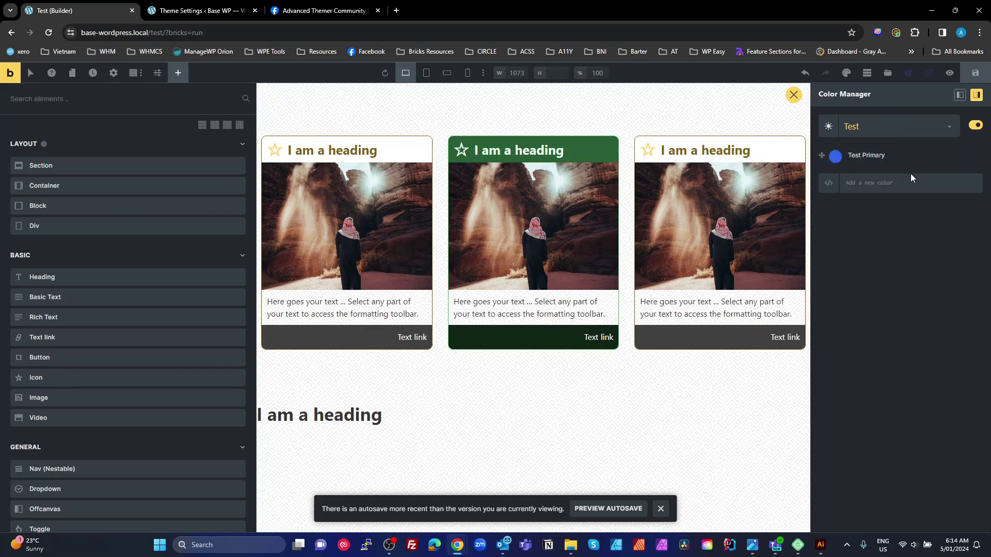
# Step: Add a colour named Test Secondary and set it to gold #e3c372
pyautogui.write('Test Secondatry')
pyautogui.press('Return')
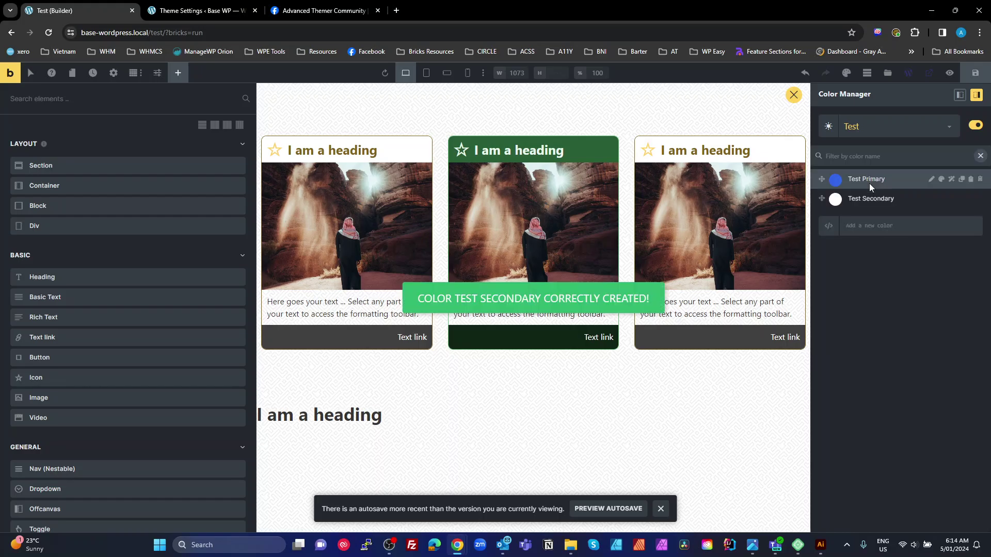
pyautogui.click(835, 199)
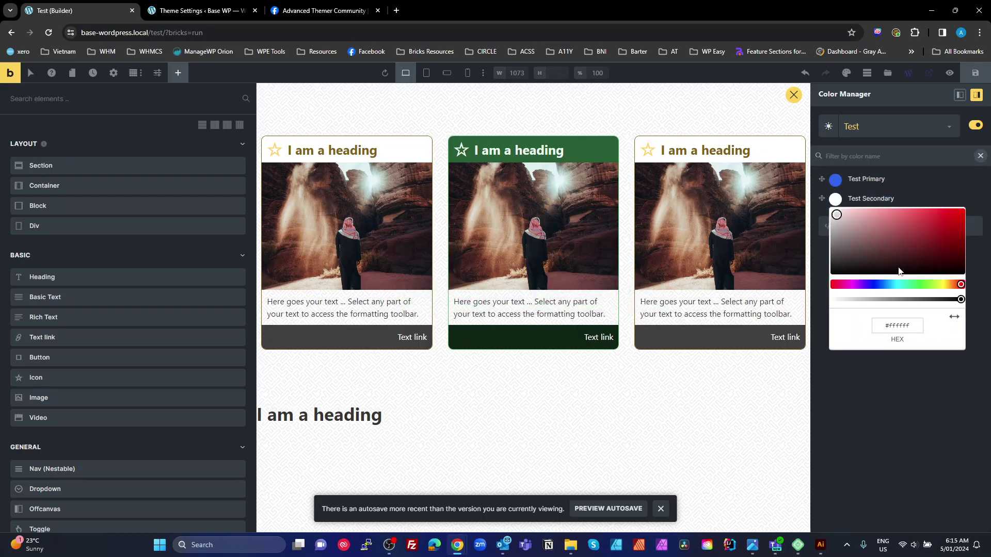
pyautogui.moveTo(961, 285); pyautogui.dragTo(948, 292)
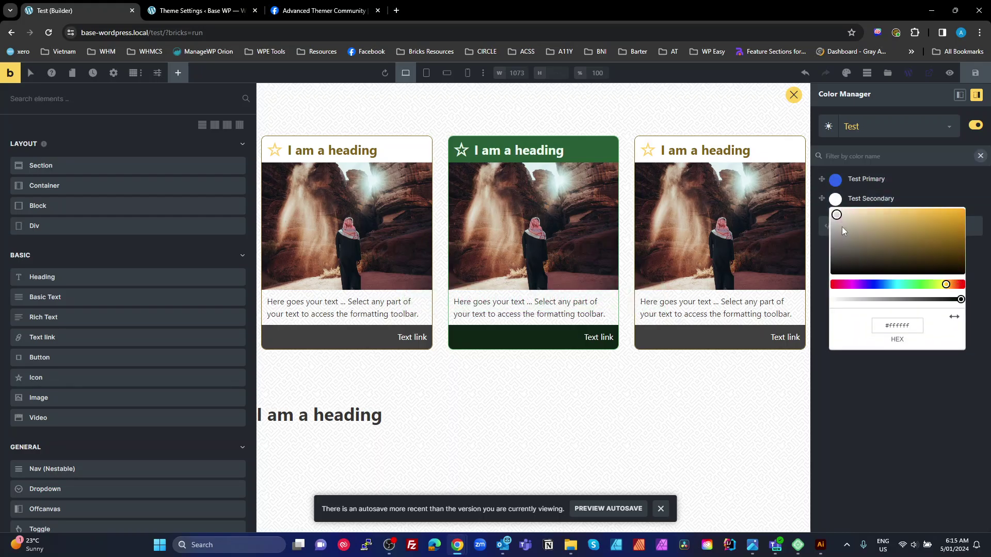
pyautogui.click(919, 215)
pyautogui.click(958, 392)
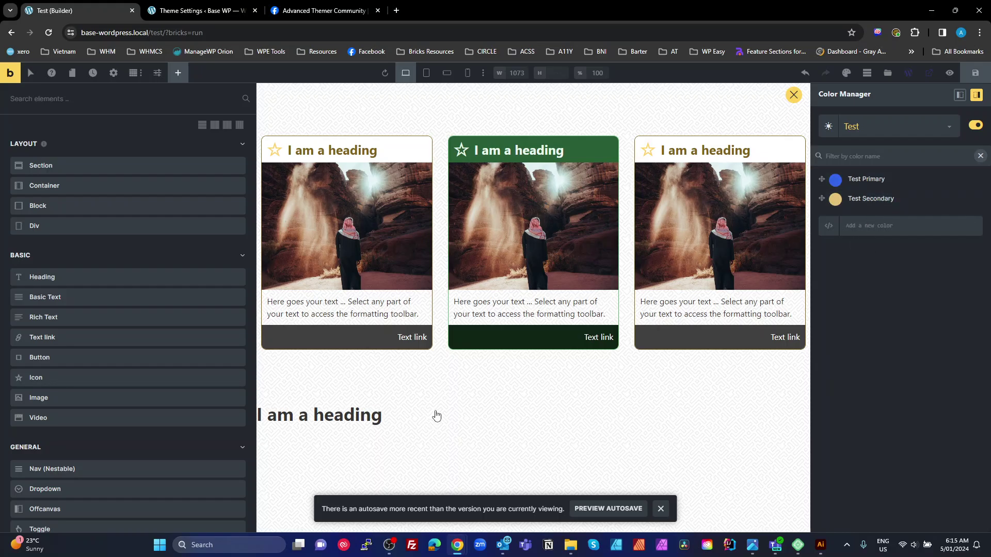
# Step: Select the lower heading's Block and start a %root% rule in its SuperPower CSS
pyautogui.press('Escape')
pyautogui.click(405, 414)
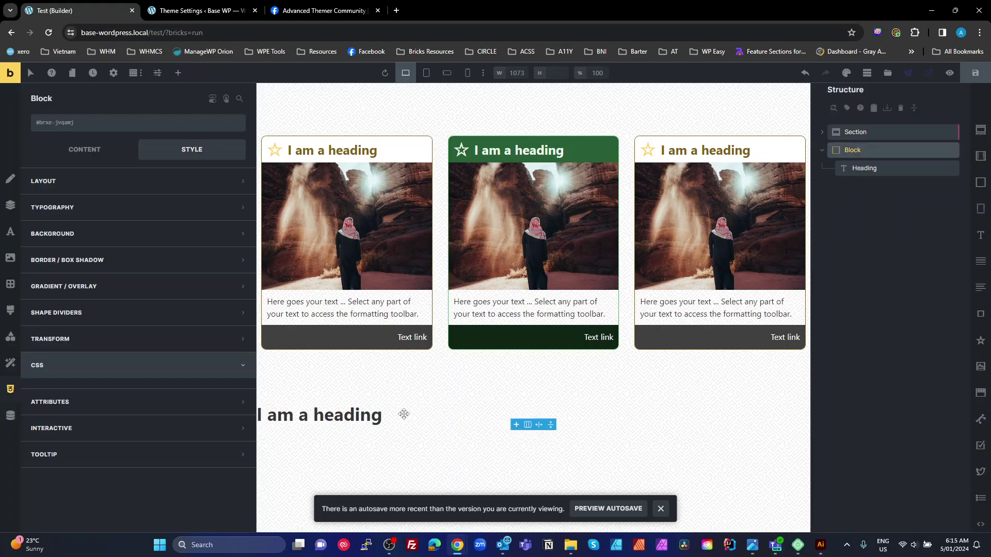
pyautogui.click(38, 360)
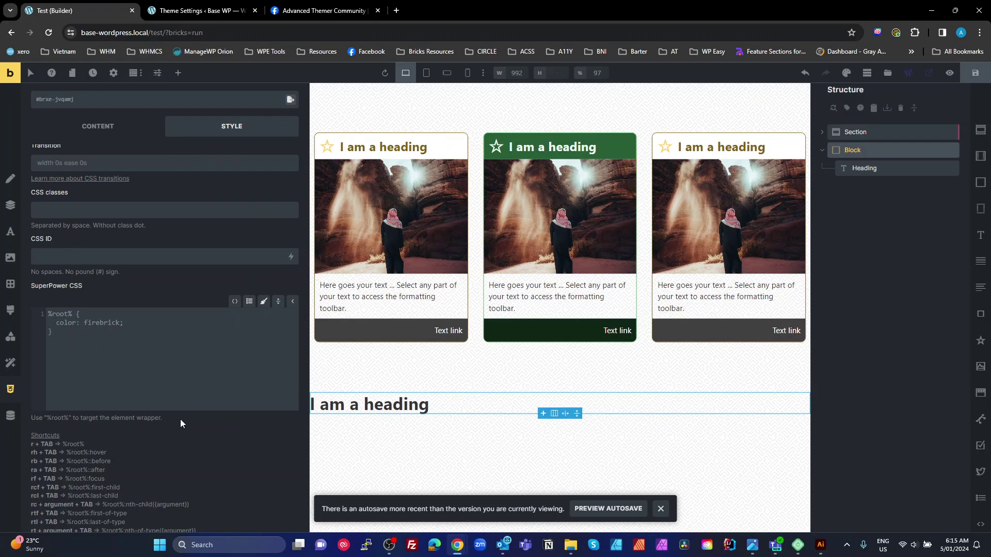
pyautogui.write('r')
pyautogui.press('Tab')
# Step: Set the %root% rule's color to var(--test-primary)
pyautogui.write('coloe')
pyautogui.press('BackSpace')
pyautogui.write('r: --te')
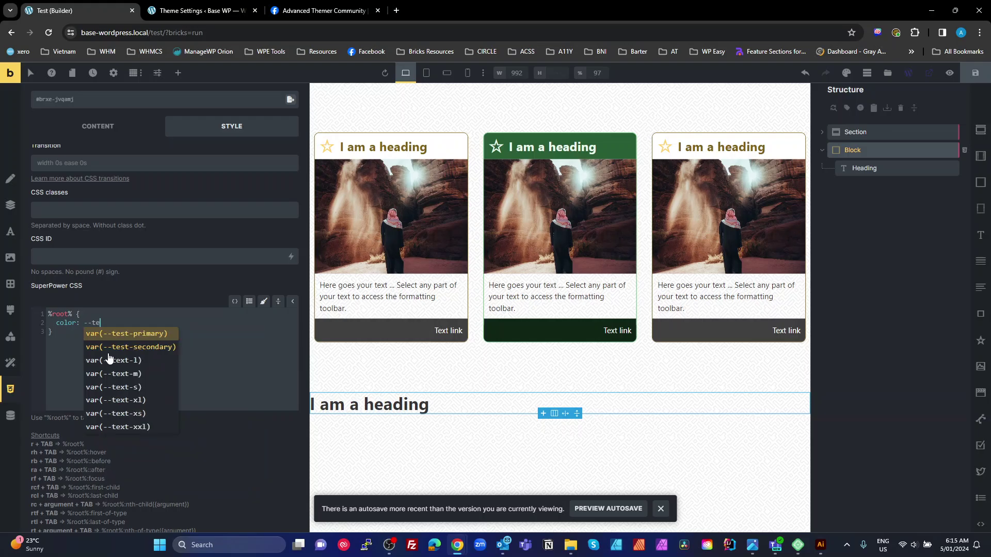
pyautogui.click(143, 334)
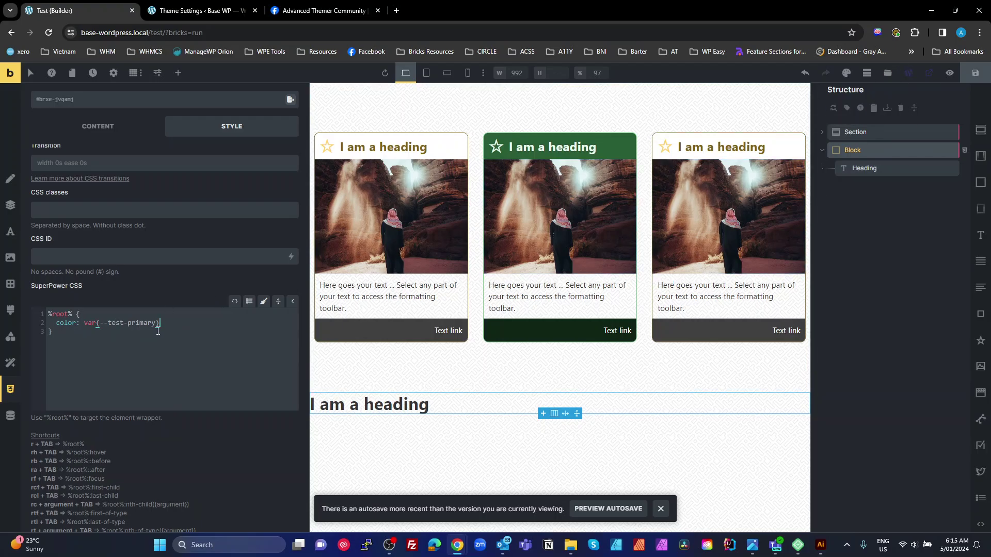
pyautogui.click(51, 332)
pyautogui.moveTo(84, 324); pyautogui.dragTo(160, 324)
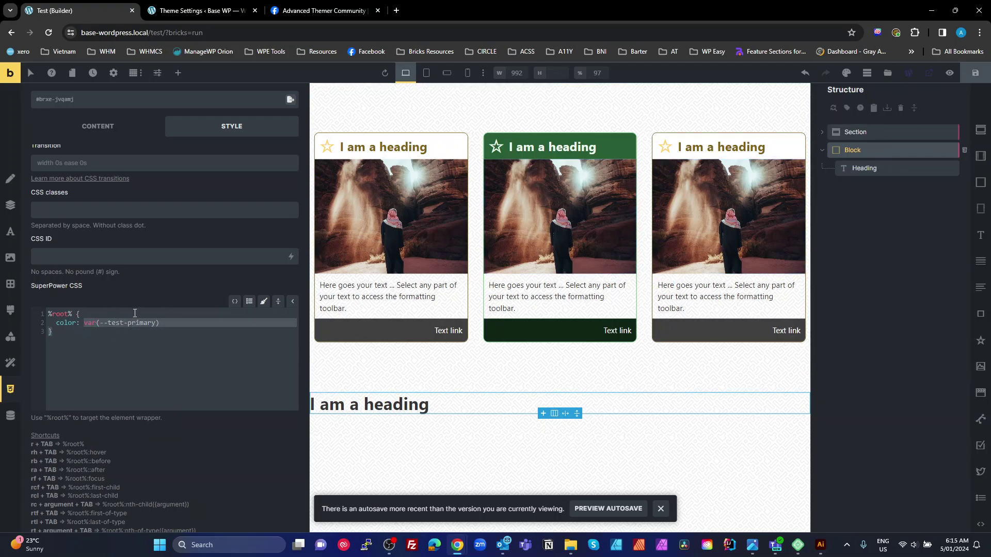
pyautogui.click(136, 338)
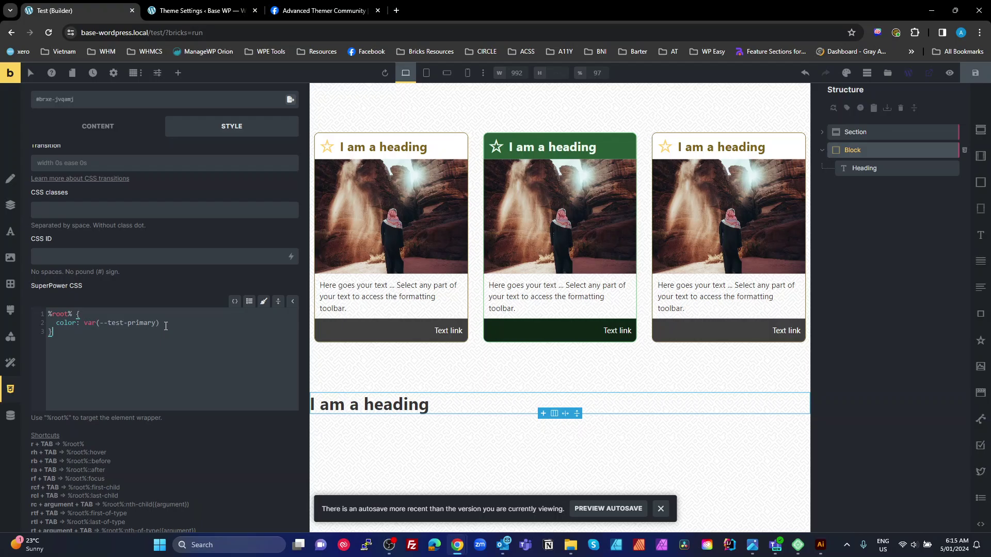
pyautogui.moveTo(163, 322)
pyautogui.mouseDown()
pyautogui.moveTo(45, 325)
pyautogui.moveTo(155, 328)
pyautogui.mouseUp()
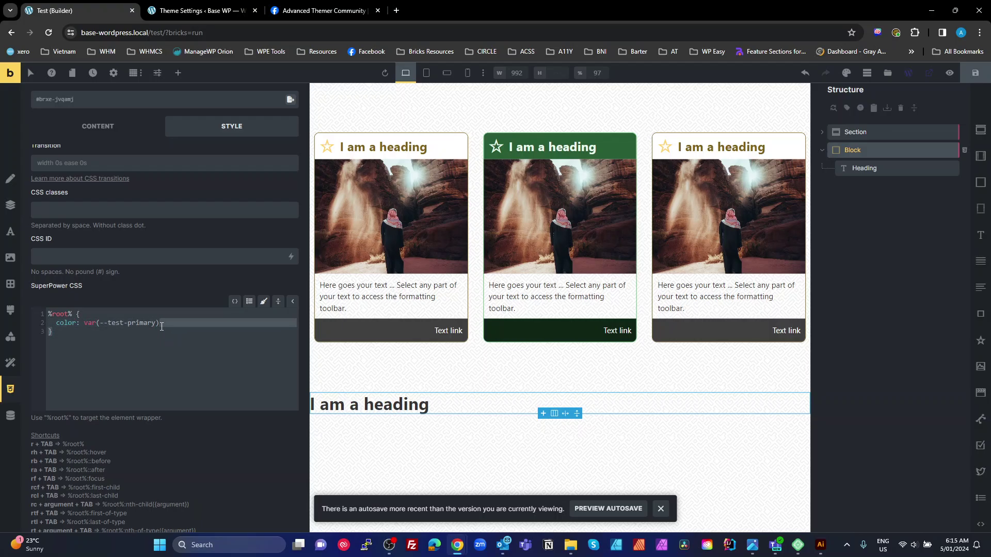
pyautogui.click(162, 327)
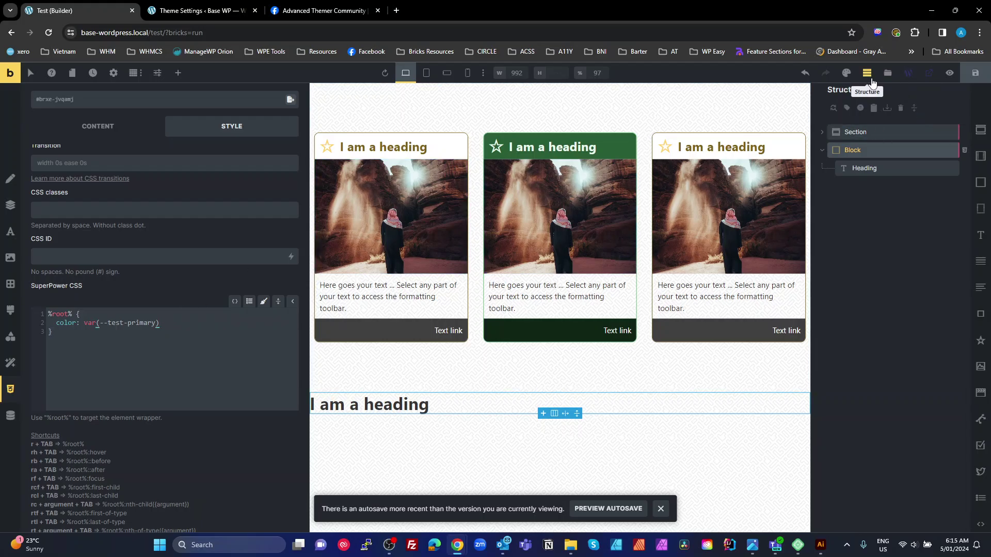
# Step: Reopen the Color Manager and switch from BB primary to the Test palette
pyautogui.click(847, 73)
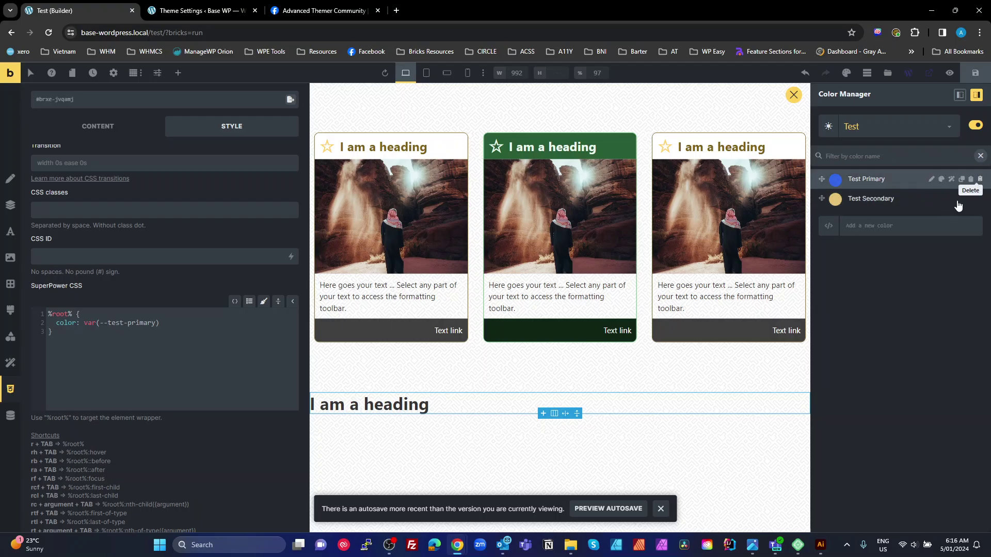
pyautogui.click(884, 127)
pyautogui.click(877, 143)
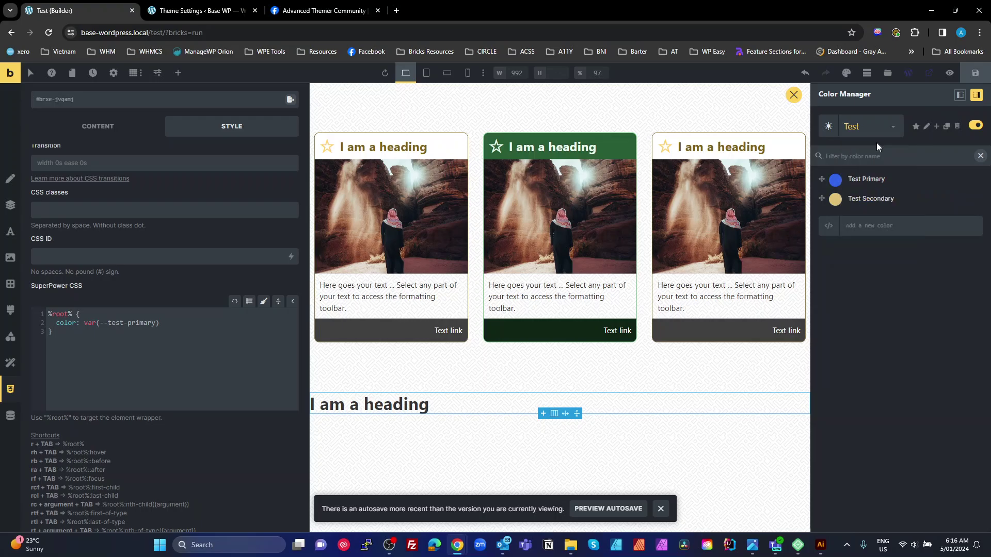
pyautogui.click(873, 127)
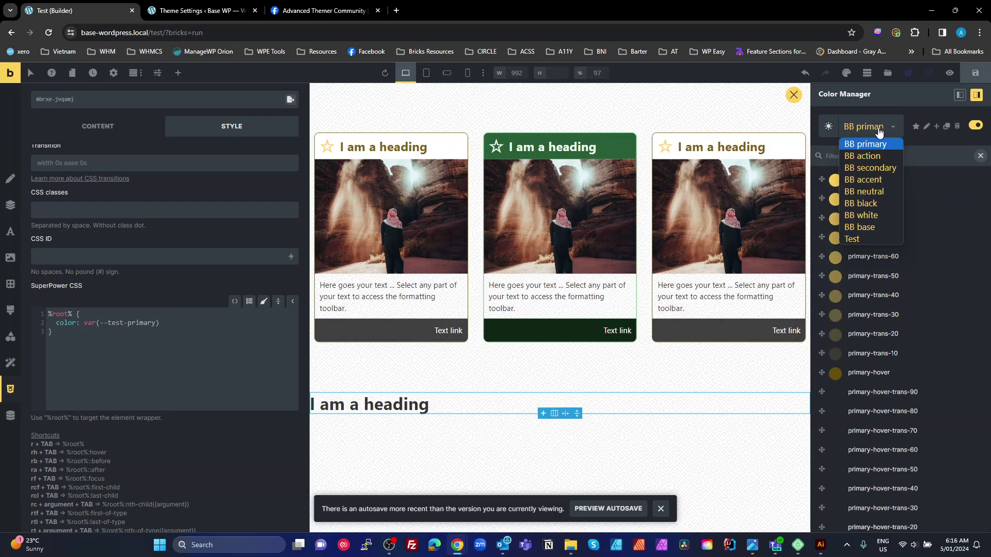
pyautogui.click(855, 239)
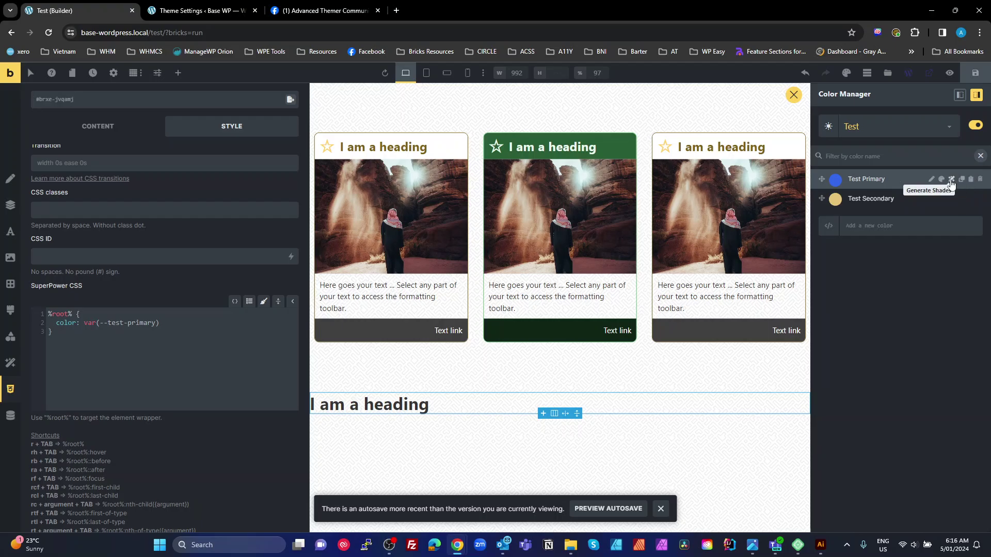
# Step: Generate 6 light, dark and transparent shades of Test Primary
pyautogui.click(952, 180)
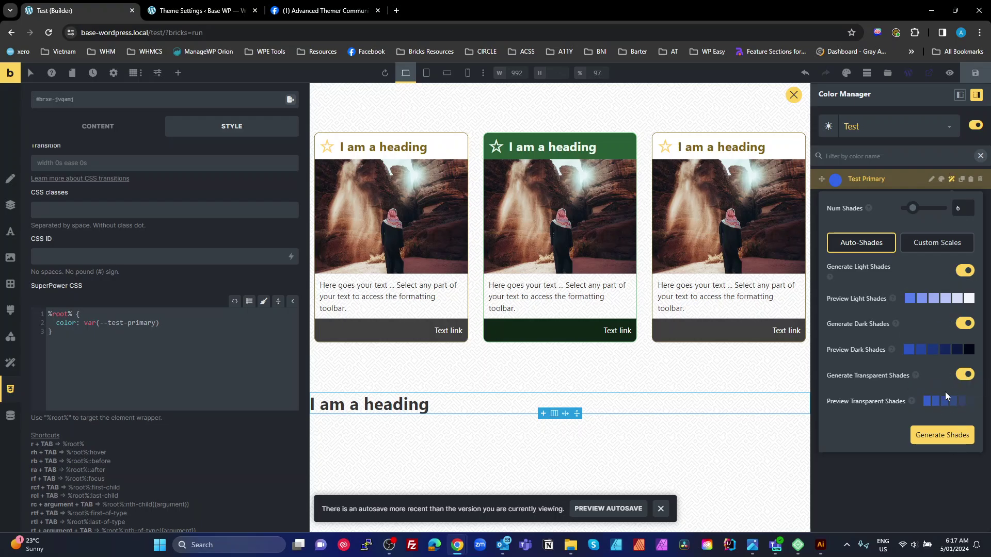
pyautogui.click(935, 437)
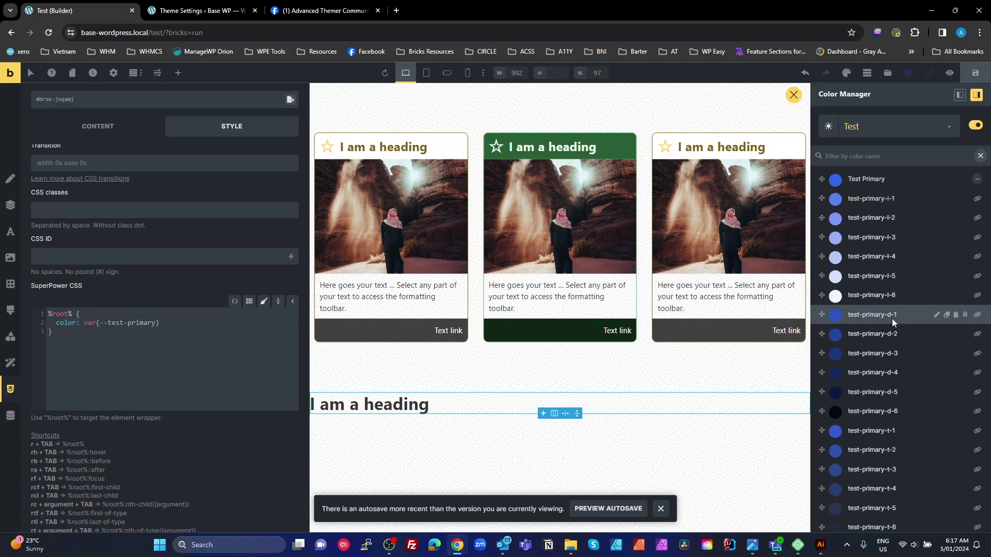
pyautogui.scroll(-2, 897, 400)
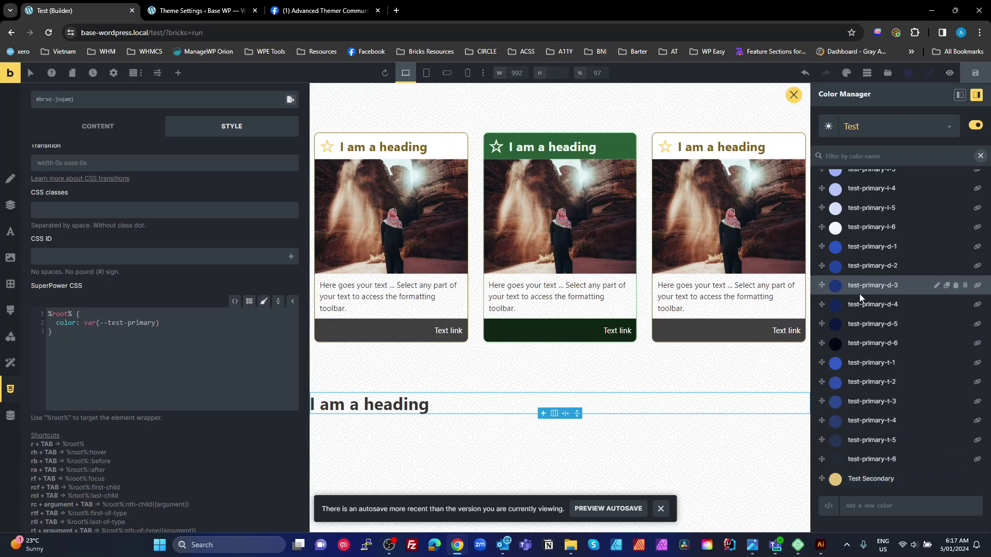
pyautogui.scroll(3, 859, 295)
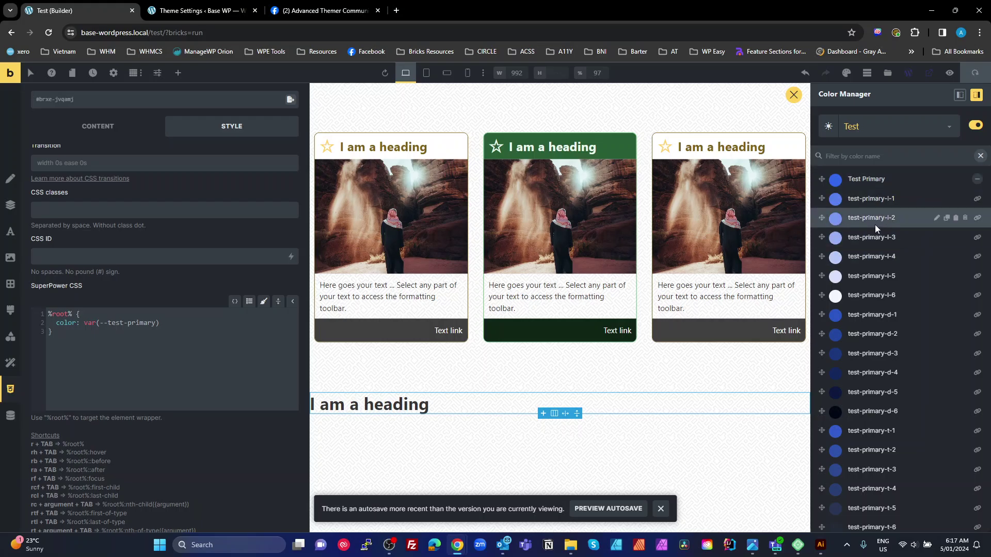
pyautogui.scroll(-2, 872, 182)
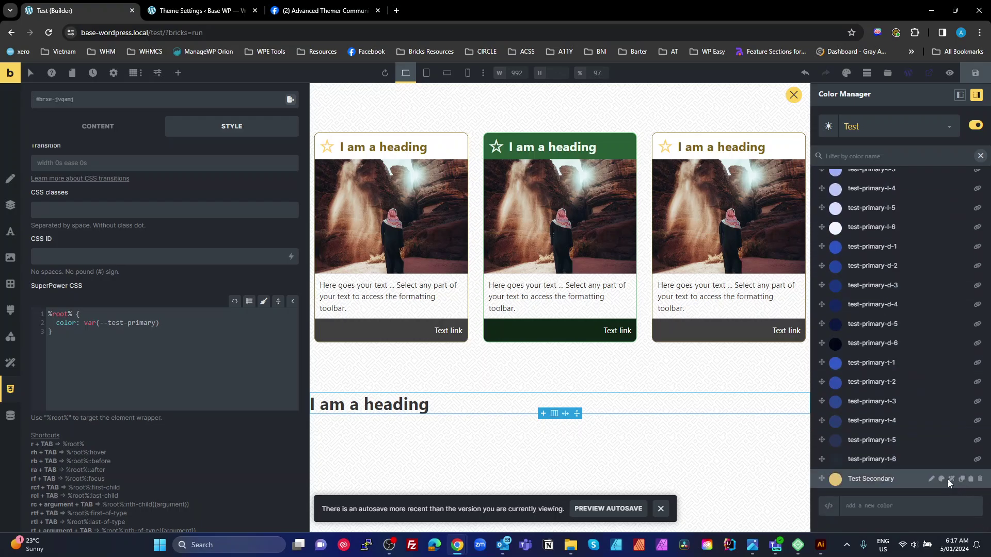
# Step: Generate Test Secondary's l-1–l-6, d-1–d-6 and t-1–t-6 shades, then close the Color Manager
pyautogui.click(951, 479)
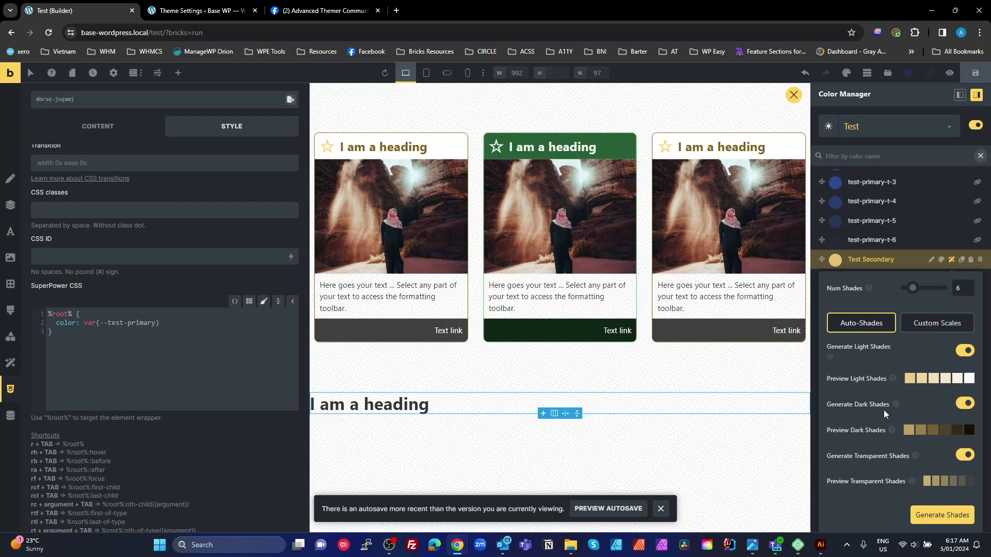
pyautogui.click(941, 515)
pyautogui.scroll(-3, 907, 342)
pyautogui.scroll(8, 906, 346)
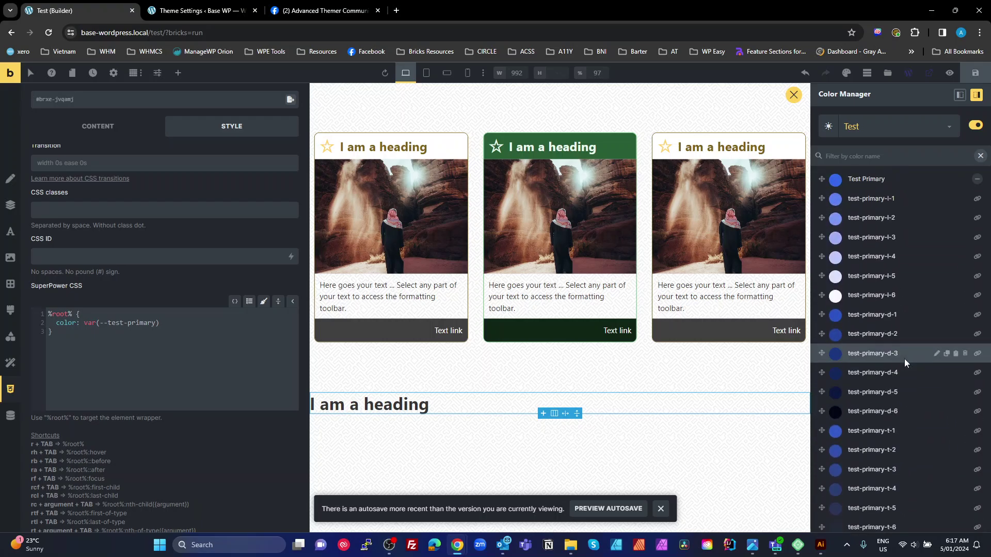
pyautogui.scroll(-6, 903, 382)
pyautogui.scroll(-3, 911, 478)
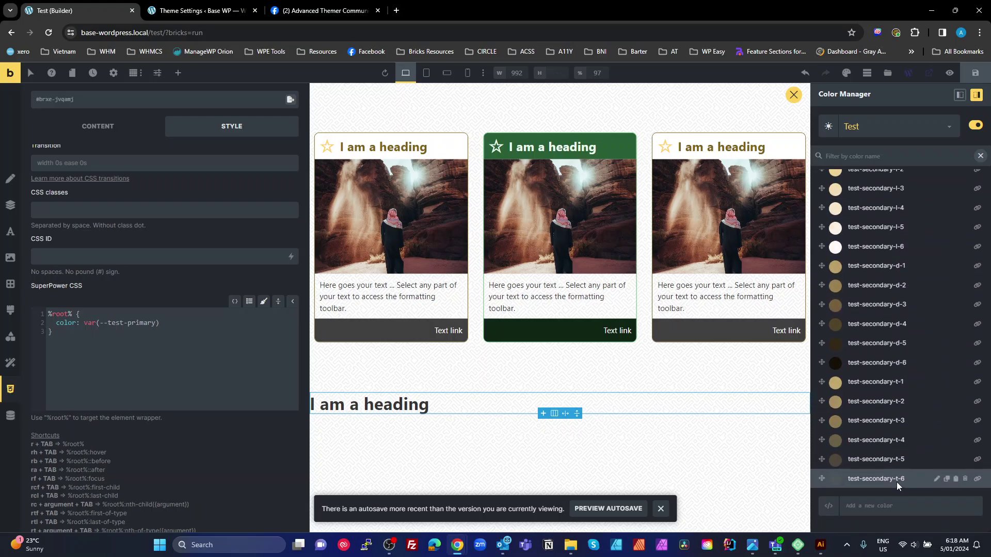
pyautogui.click(641, 402)
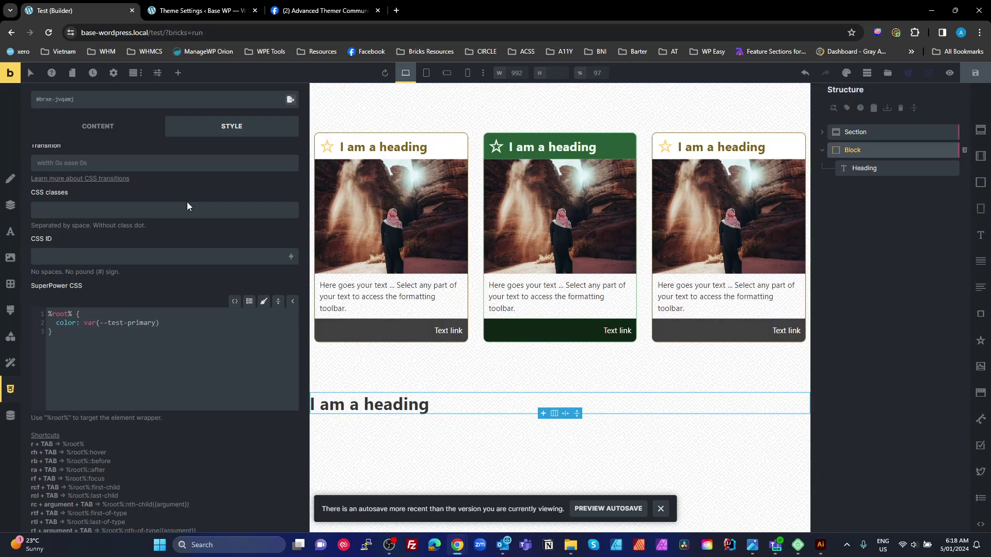
# Step: Set the Block's background colour to Test Secondary from the Test palette list
pyautogui.click(10, 257)
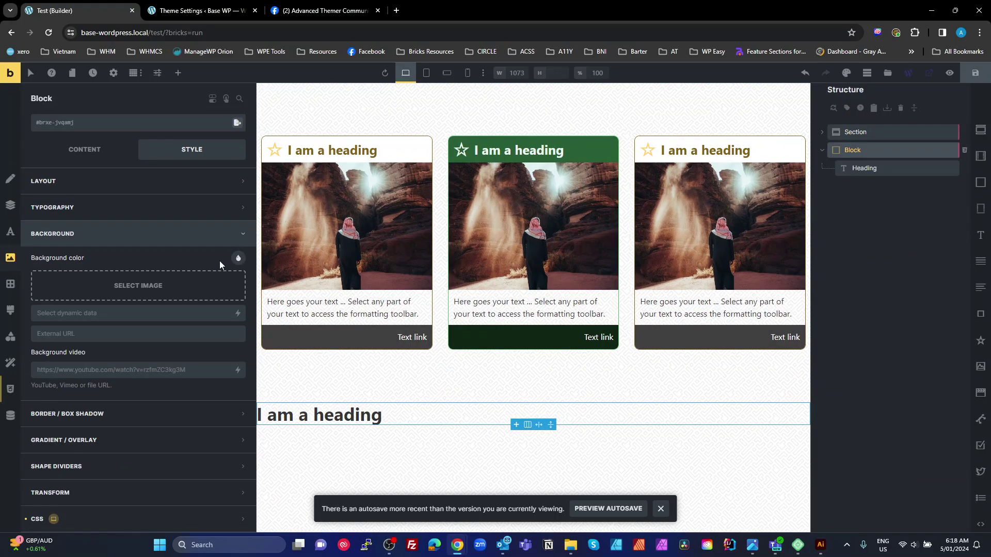
pyautogui.click(238, 260)
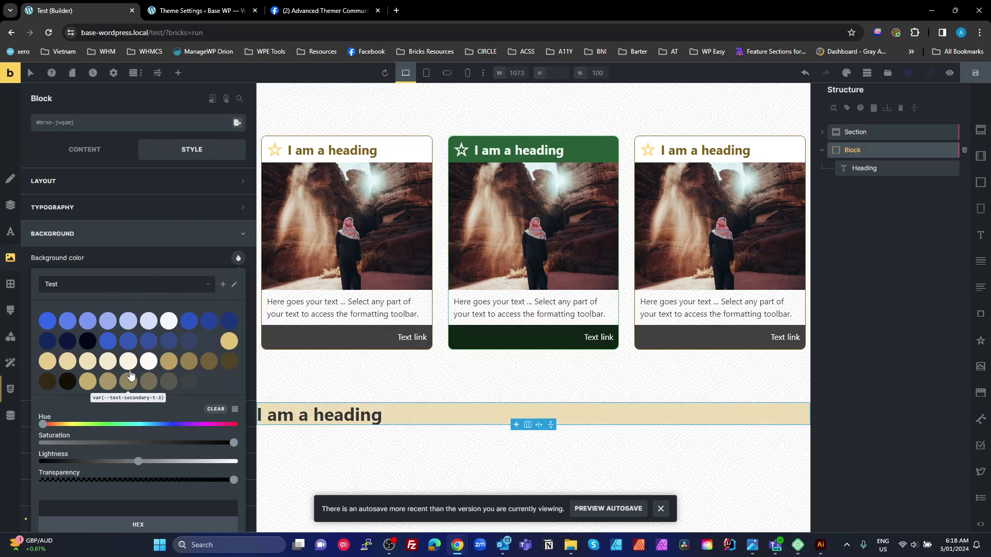
pyautogui.click(237, 410)
pyautogui.scroll(-4, 104, 282)
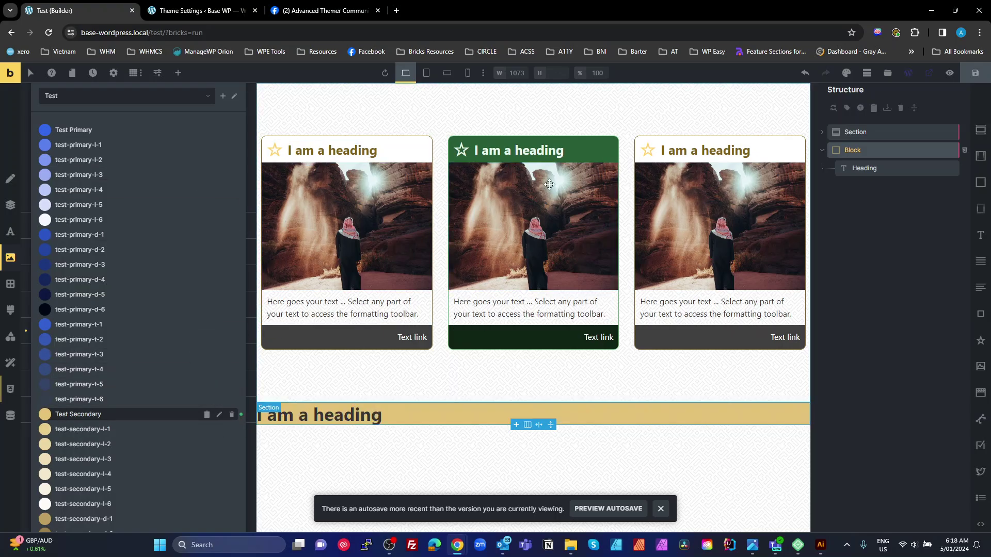
pyautogui.click(845, 290)
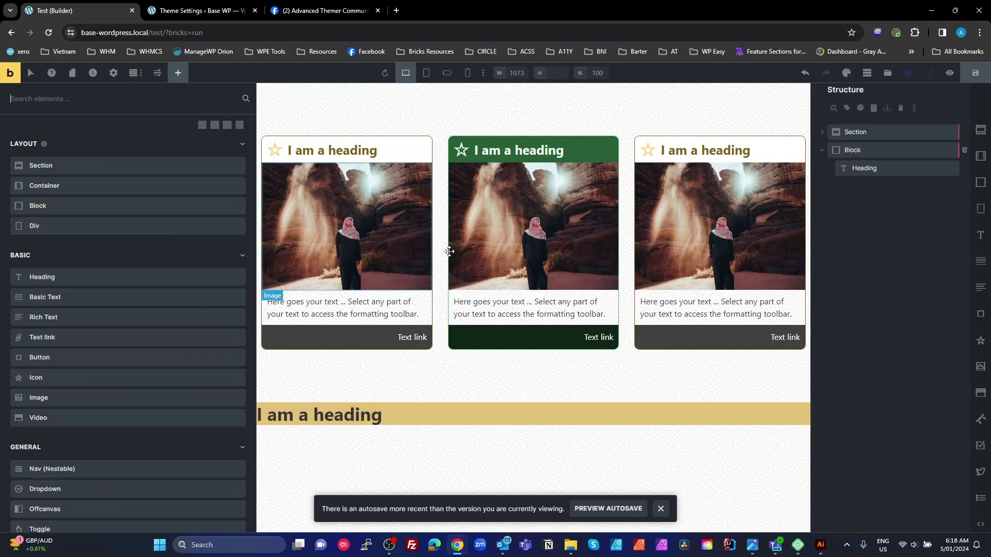
pyautogui.click(852, 149)
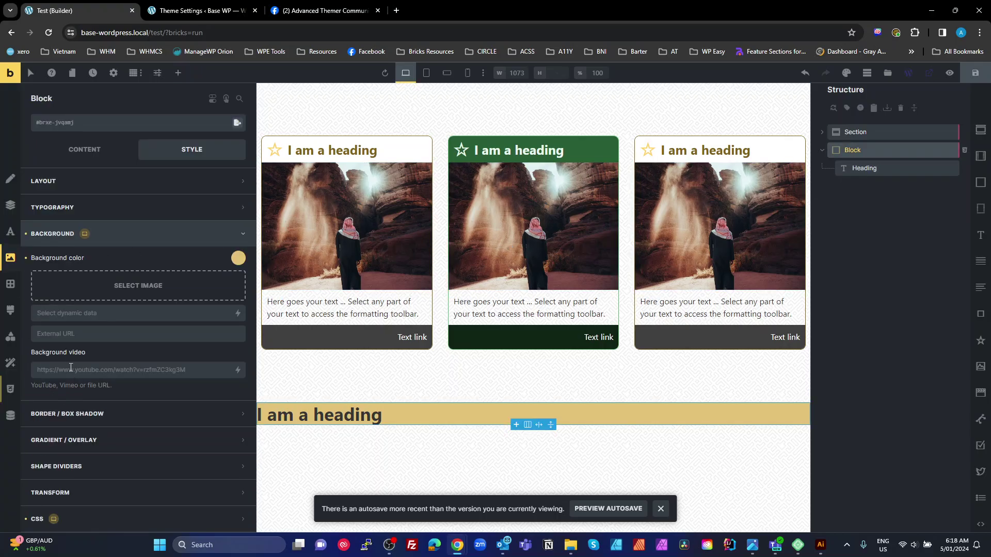
# Step: Reset the Block's background colour and replace line 2's CSS declaration with a background property
pyautogui.click(27, 258)
pyautogui.click(101, 236)
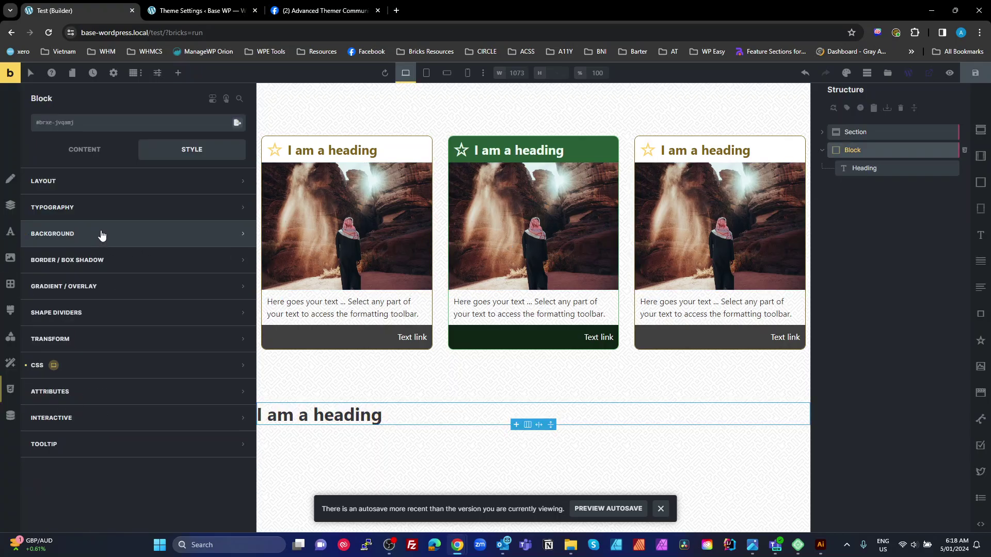
pyautogui.click(9, 391)
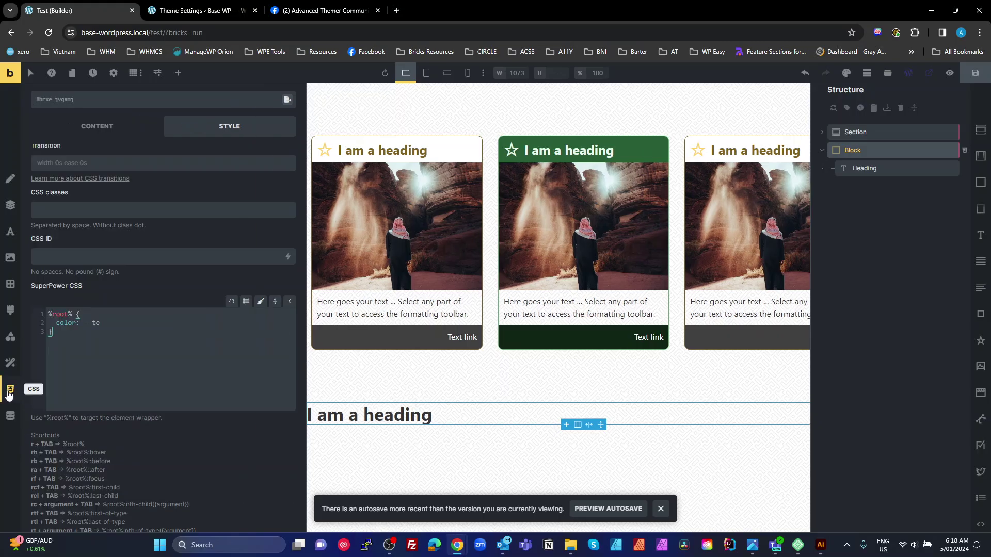
pyautogui.moveTo(101, 323); pyautogui.dragTo(48, 314)
pyautogui.write('back')
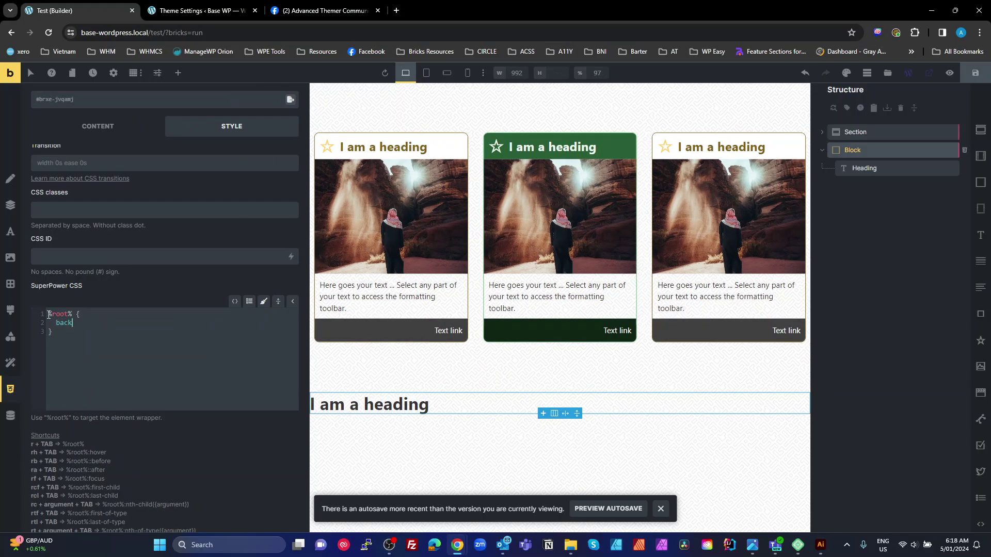
pyautogui.press('Down')
pyautogui.press('Down')
pyautogui.press('Return')
# Step: Set the CSS background value to var(--test-secondary)
pyautogui.write('--te')
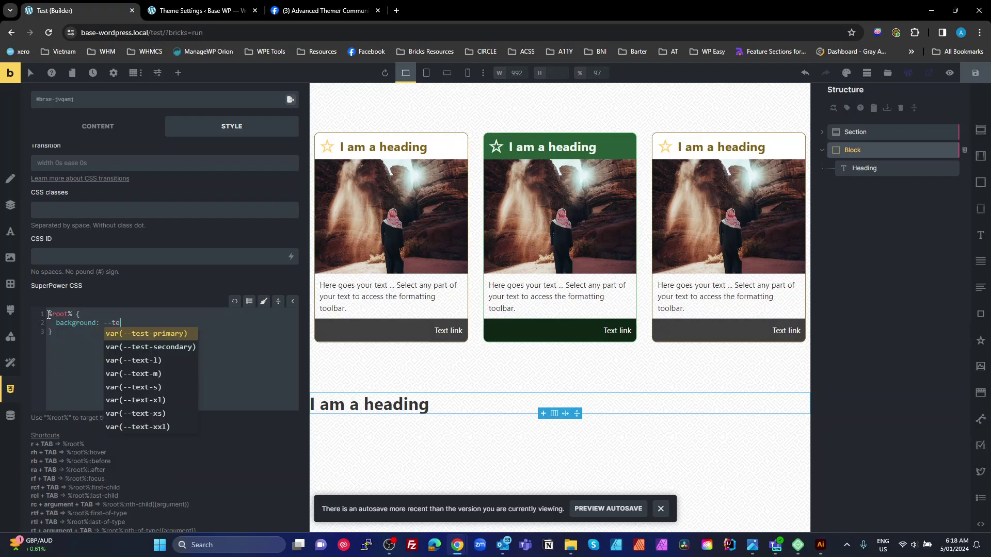
pyautogui.write('st-s')
pyautogui.click(186, 333)
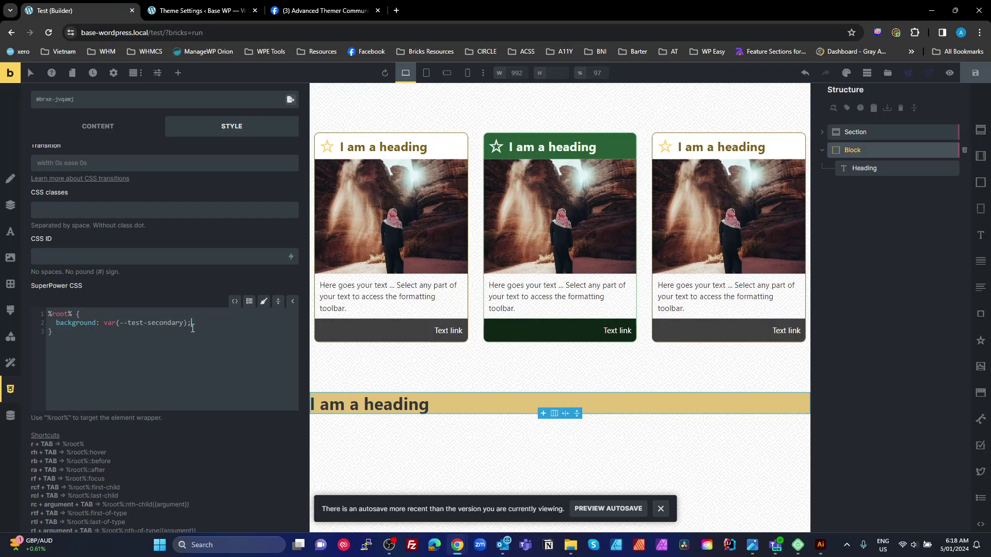
pyautogui.moveTo(107, 322); pyautogui.dragTo(297, 330)
pyautogui.click(218, 345)
pyautogui.keyDown('shift'); pyautogui.click(105, 323); pyautogui.keyUp('shift')
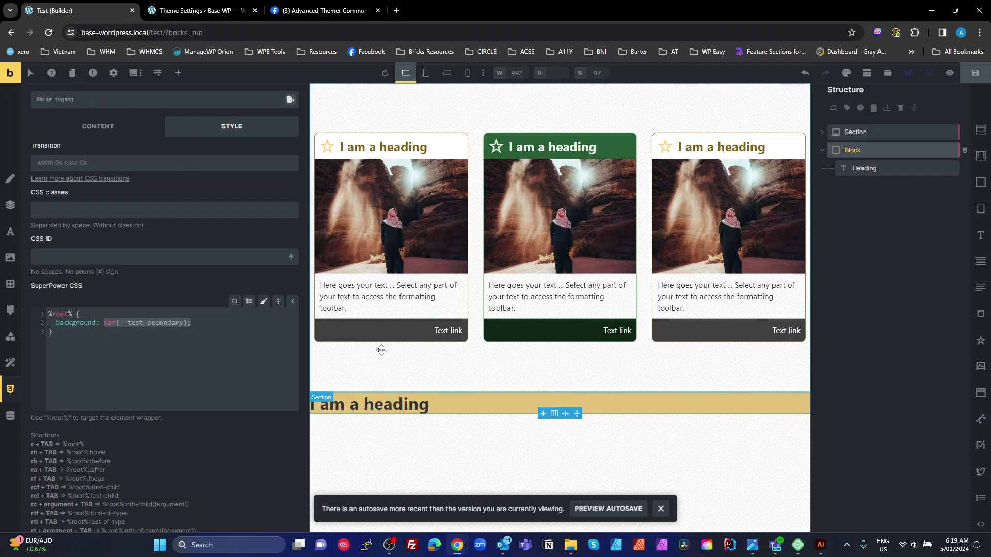
# Step: Launch Notepad and paste var(--test-primary), copied from the Color Manager, into it
pyautogui.press('super+r')
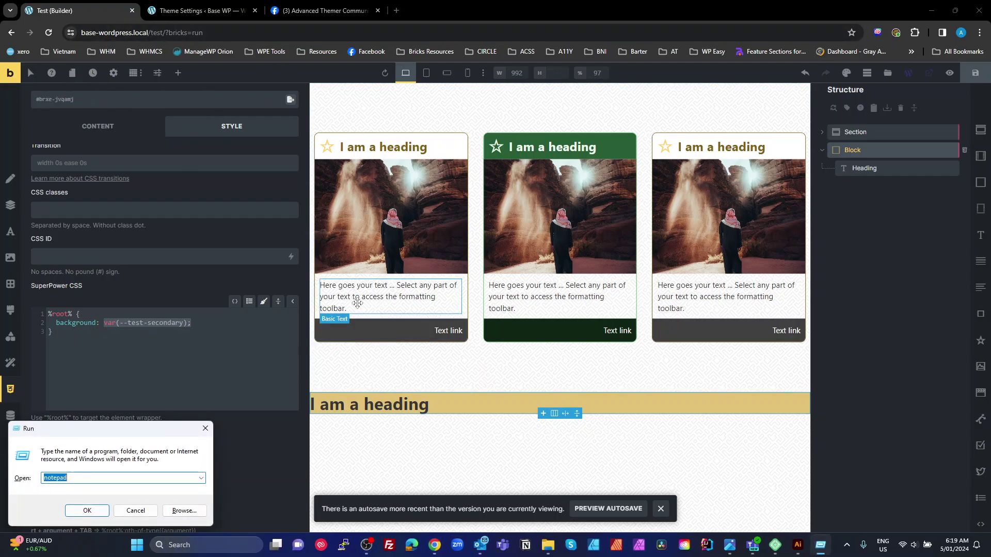
pyautogui.press('Escape')
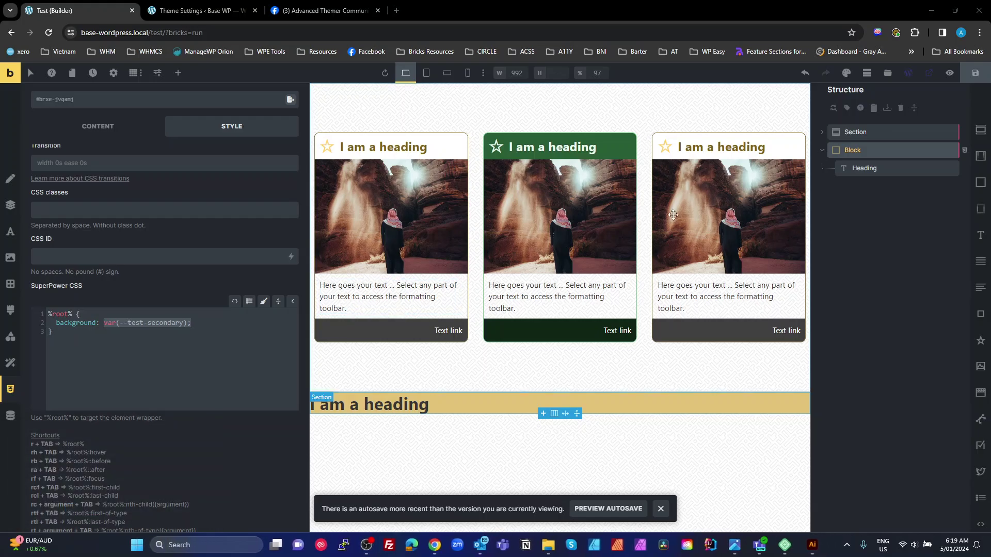
pyautogui.moveTo(649, 247); pyautogui.dragTo(455, 194)
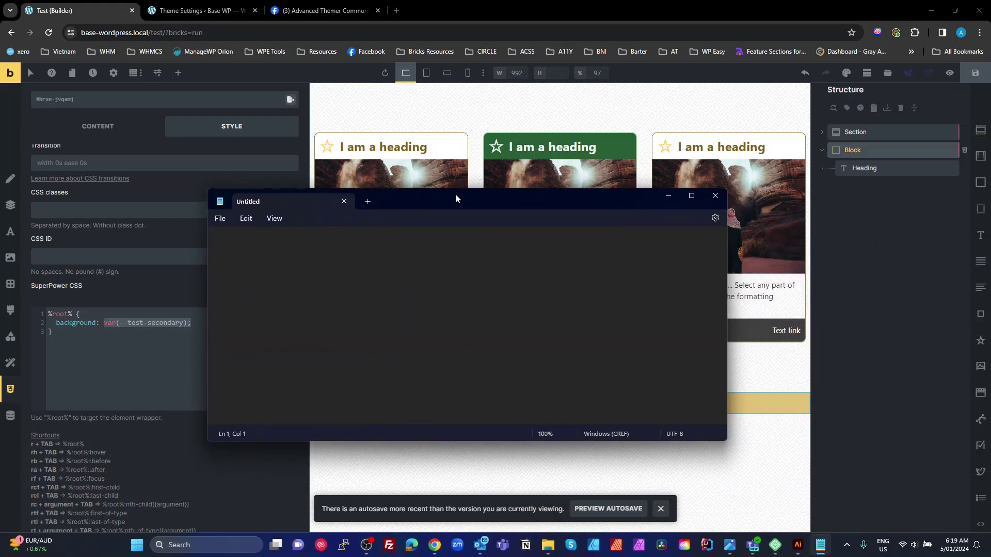
pyautogui.click(847, 73)
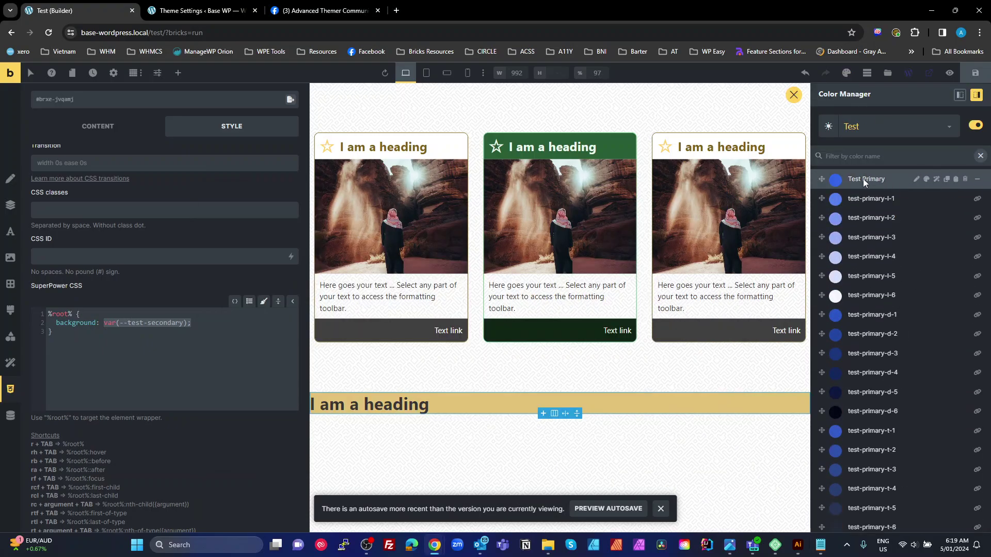
pyautogui.click(956, 178)
pyautogui.hotkey('alt', 'Tab')
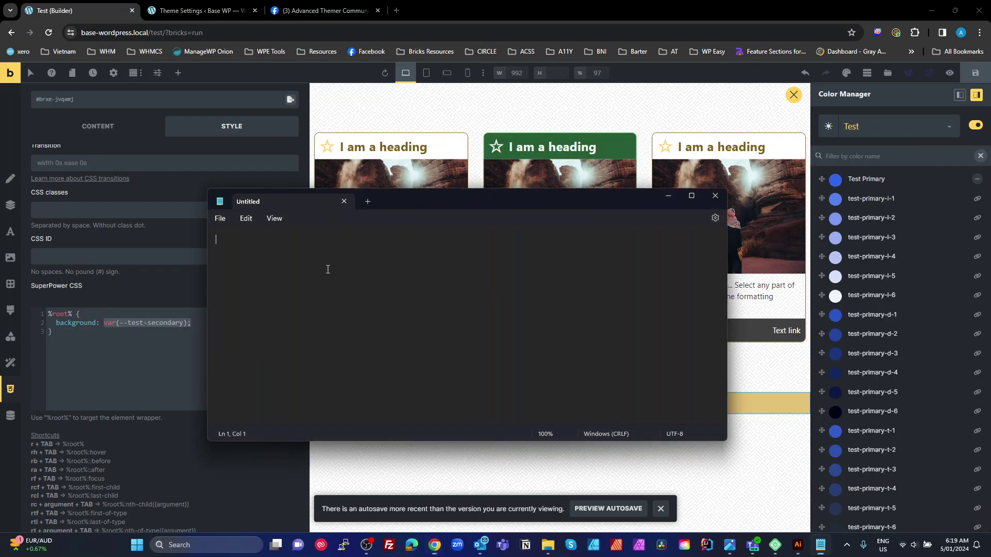
pyautogui.hotkey('ctrl', 'v')
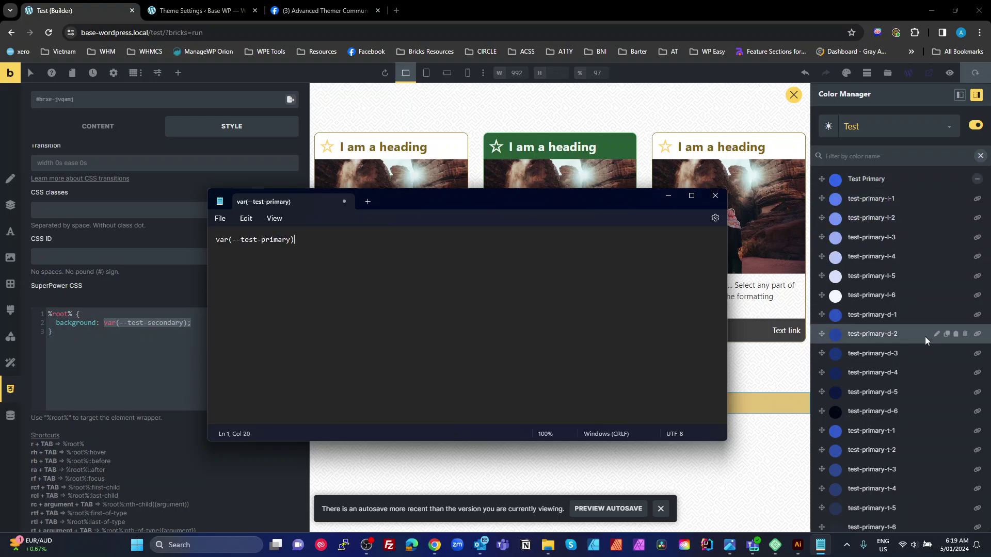
# Step: Copy test-primary-d-5 and paste var(--test-primary-d-5) on a second Notepad line
pyautogui.scroll(-1, 907, 342)
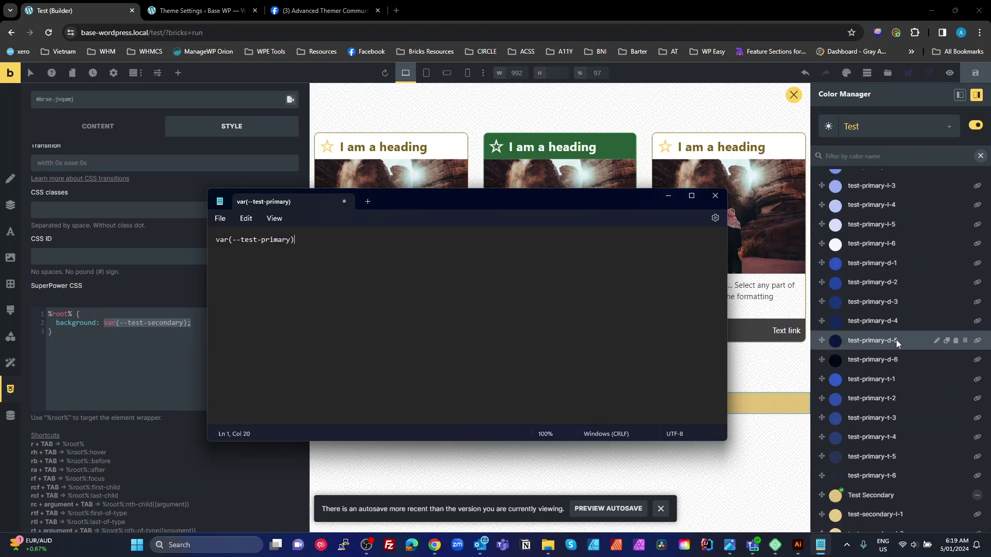
pyautogui.click(956, 340)
pyautogui.click(956, 341)
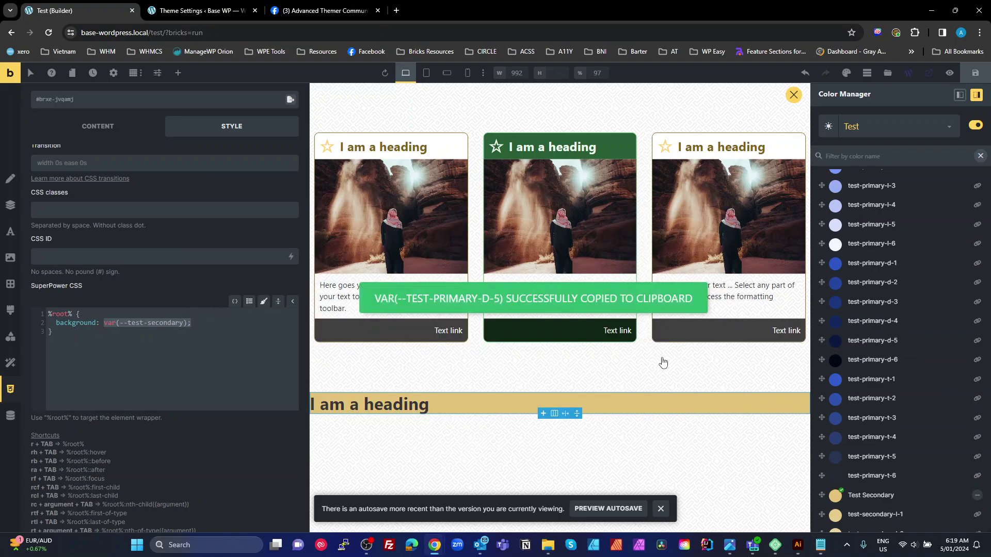
pyautogui.hotkey('alt', 'Tab')
pyautogui.press('Return')
pyautogui.press('Return')
pyautogui.hotkey('ctrl', 'v')
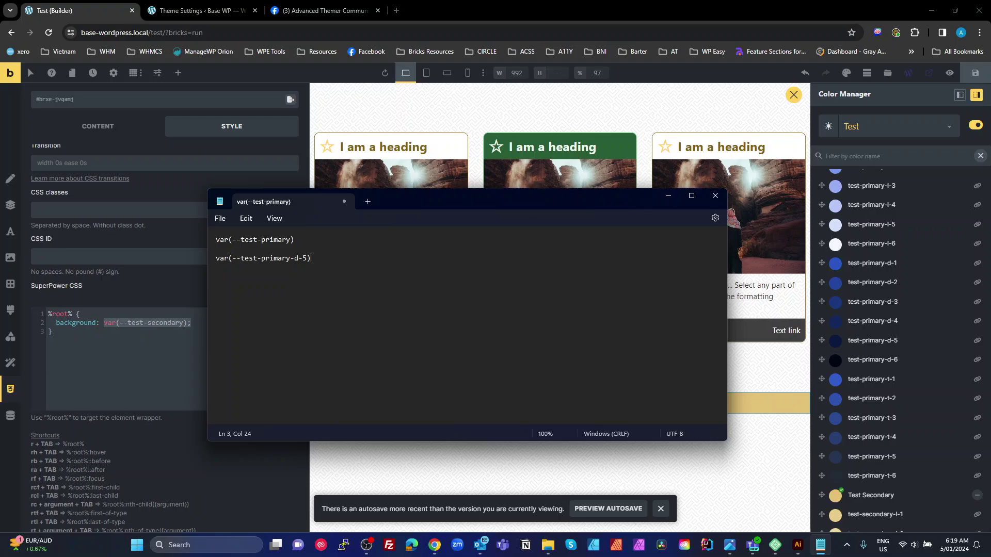
# Step: Copy test-primary-d-1 from the Background color list view and paste var(--test-primary-d-1) on a new Notepad line
pyautogui.click(694, 101)
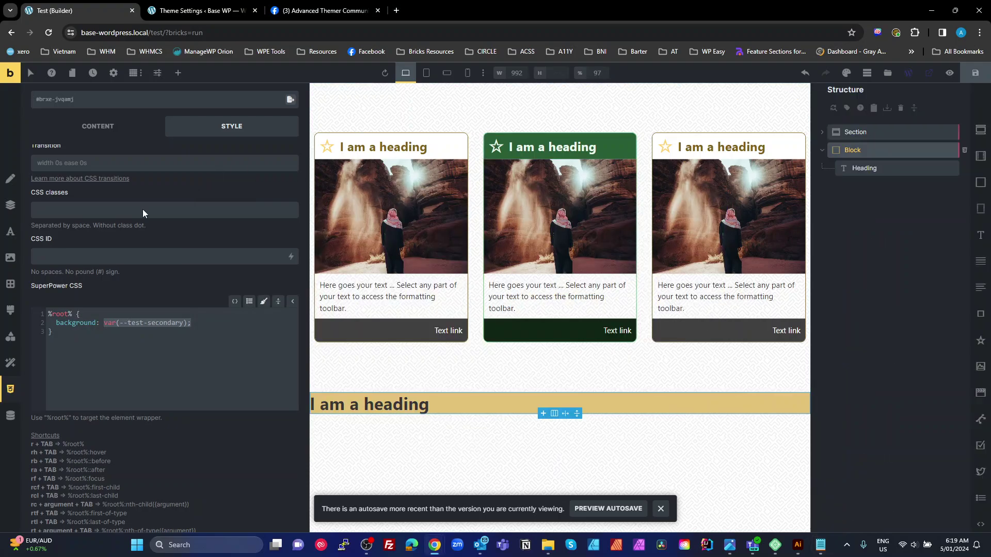
pyautogui.click(10, 258)
pyautogui.click(238, 259)
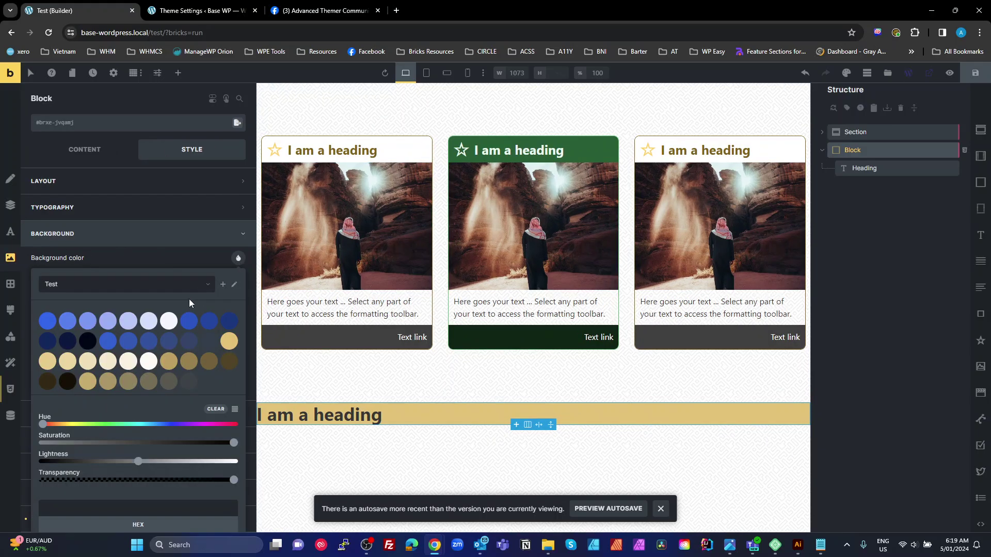
pyautogui.click(227, 345)
pyautogui.click(227, 343)
pyautogui.click(235, 409)
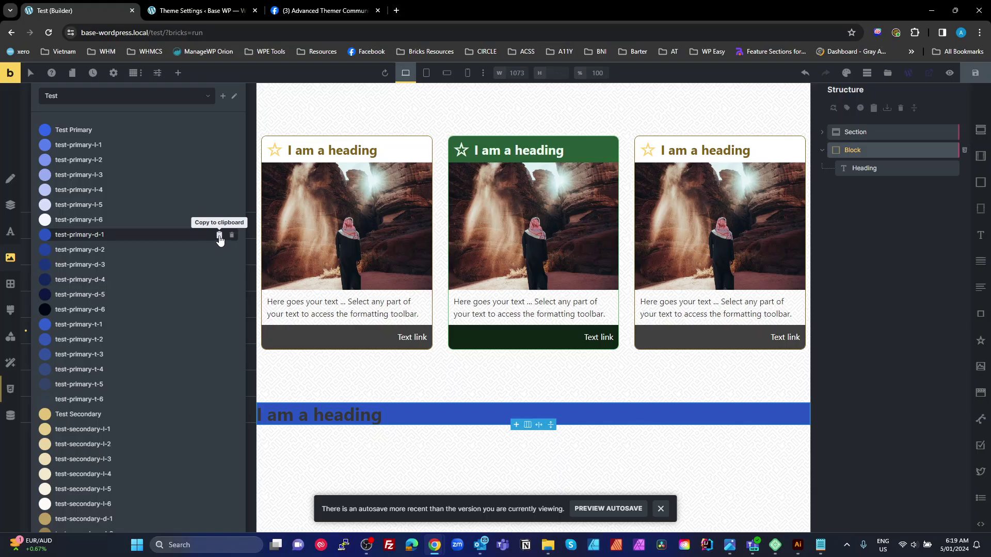
pyautogui.click(220, 236)
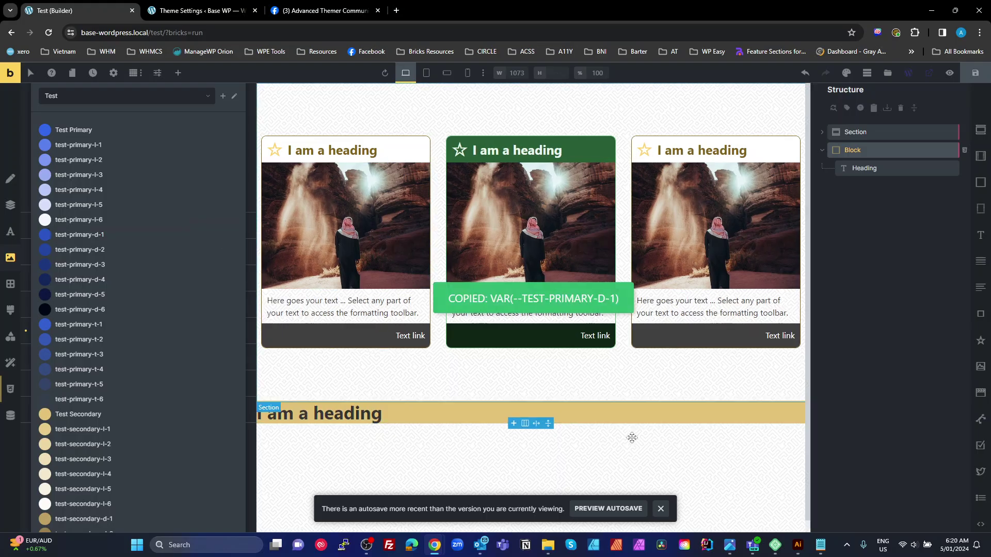
pyautogui.click(821, 545)
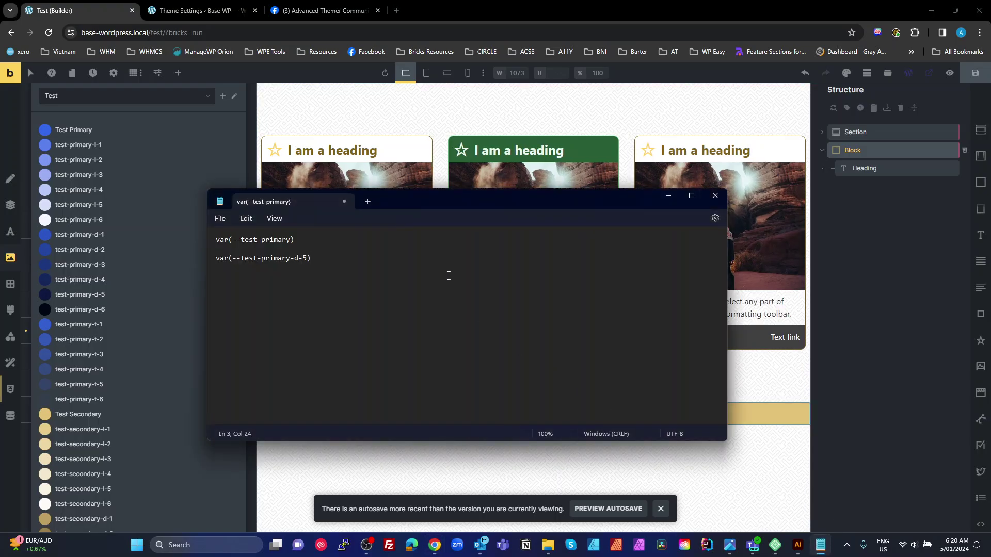
pyautogui.press('Return')
pyautogui.press('Return')
pyautogui.hotkey('ctrl', 'v')
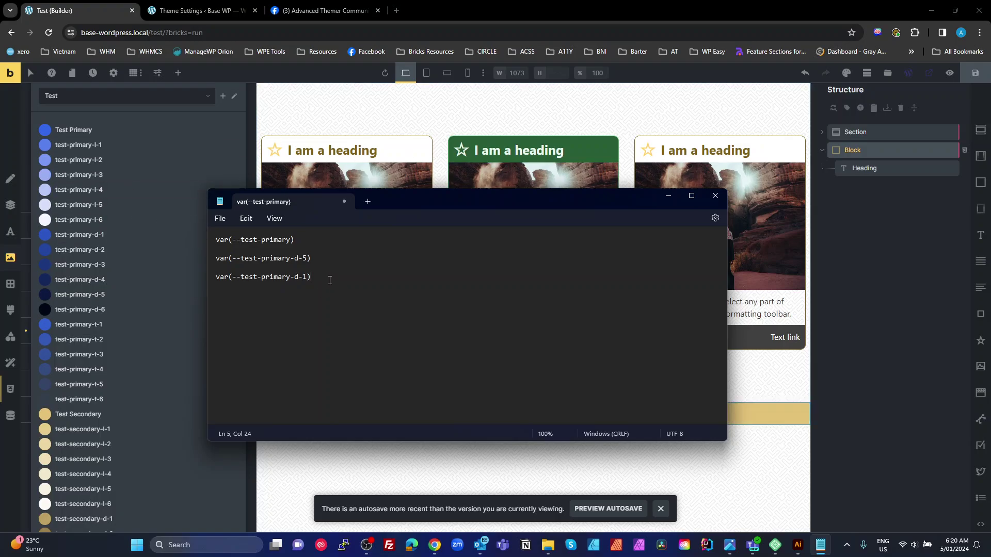
# Step: Set the block background to Test Primary at 0.26 alpha and save it as palette Color #39
pyautogui.click(105, 220)
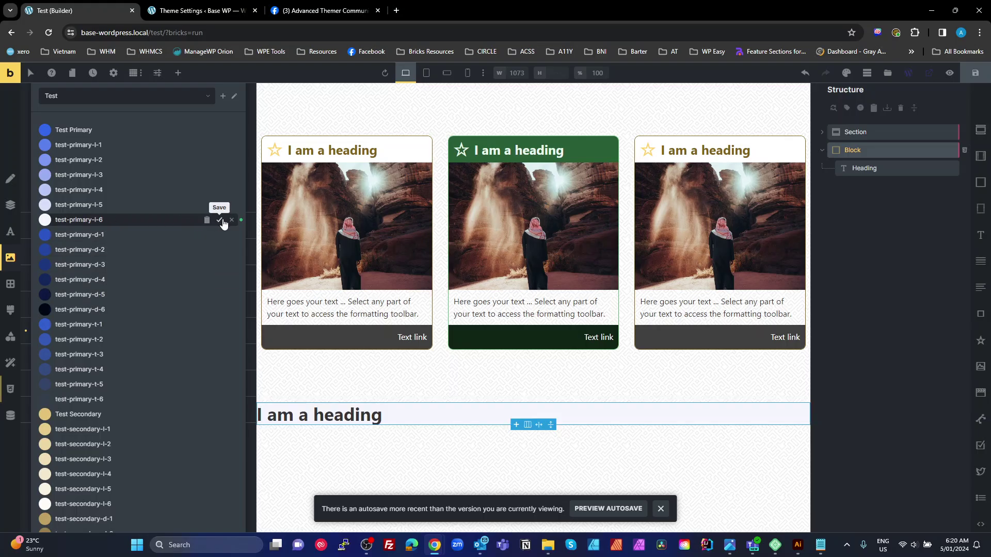
pyautogui.click(219, 220)
pyautogui.press('Return')
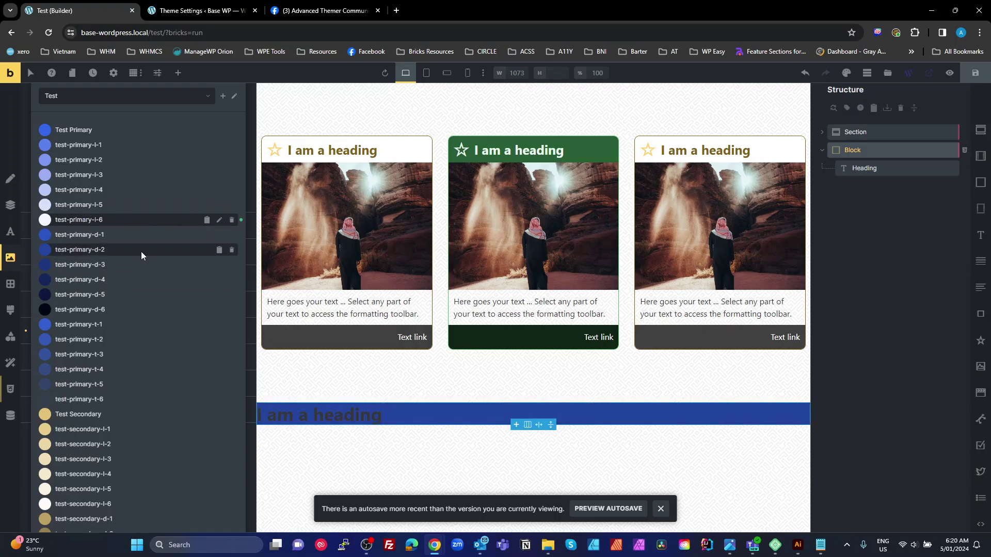
pyautogui.scroll(-4, 141, 252)
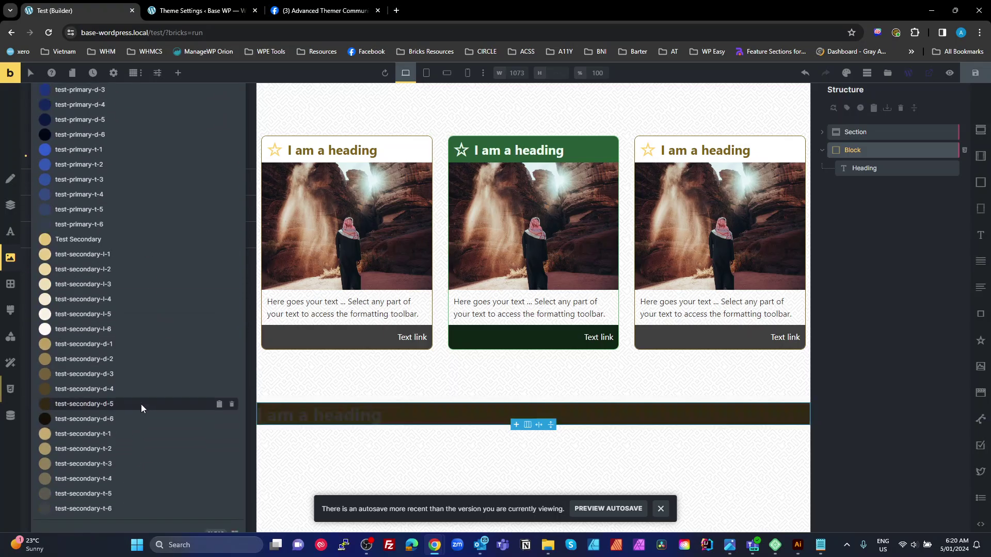
pyautogui.scroll(7, 141, 404)
pyautogui.click(63, 281)
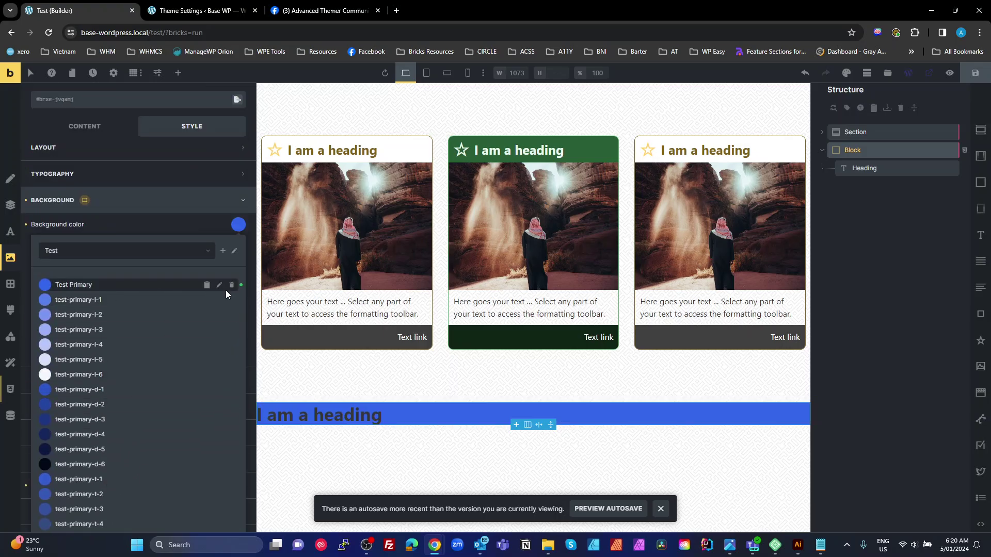
pyautogui.scroll(-10, 225, 292)
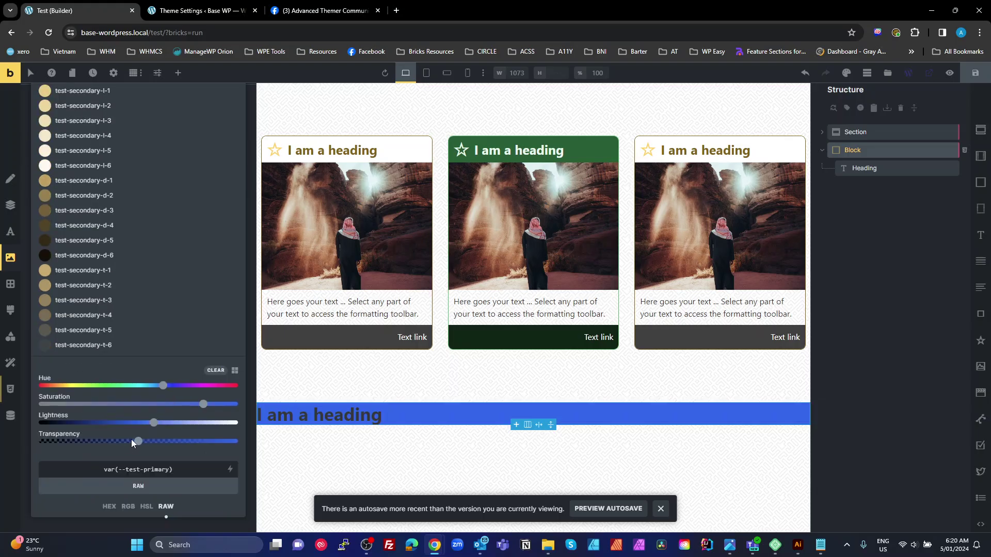
pyautogui.moveTo(136, 441); pyautogui.dragTo(93, 441)
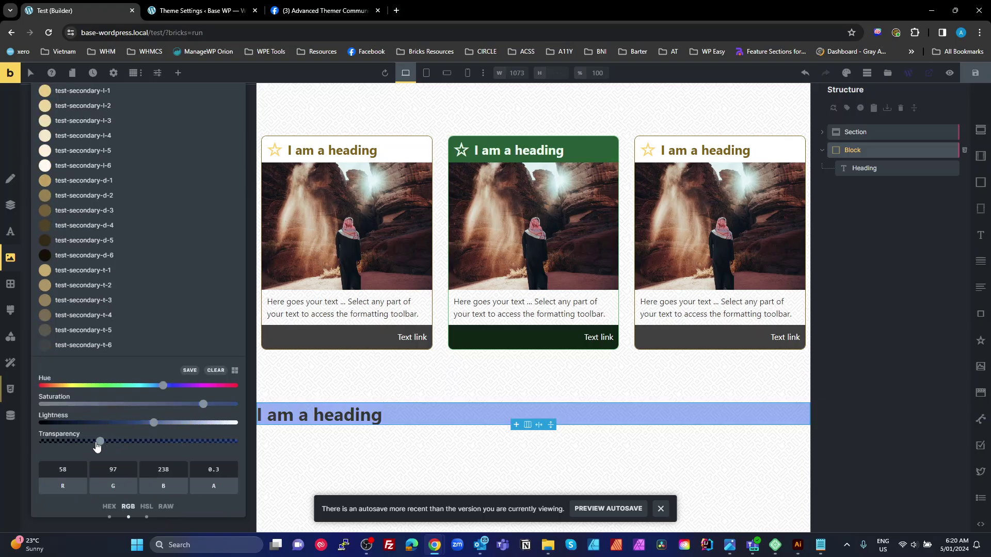
pyautogui.click(190, 374)
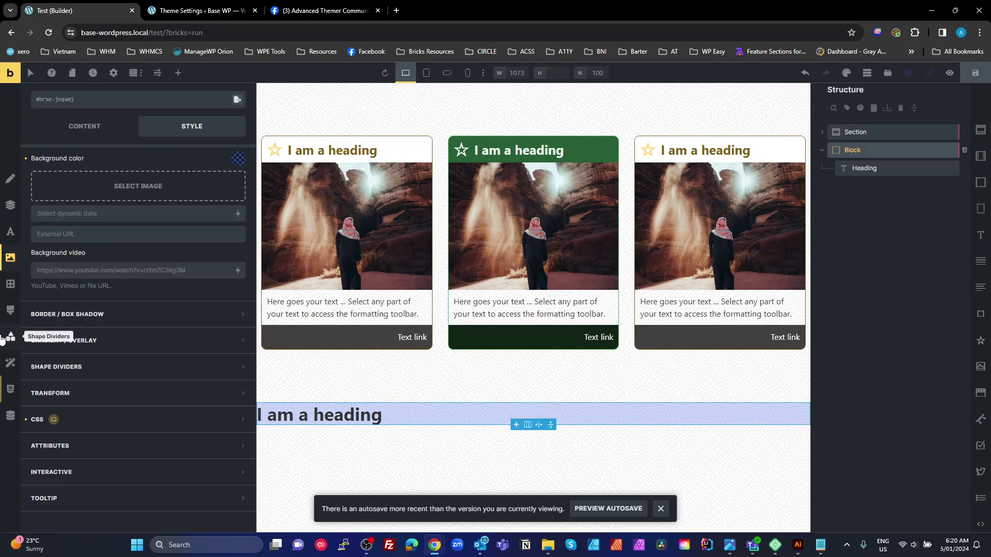
# Step: Create a new colour named 'Test Accent' in the Color Manager
pyautogui.click(847, 74)
pyautogui.scroll(-7, 912, 327)
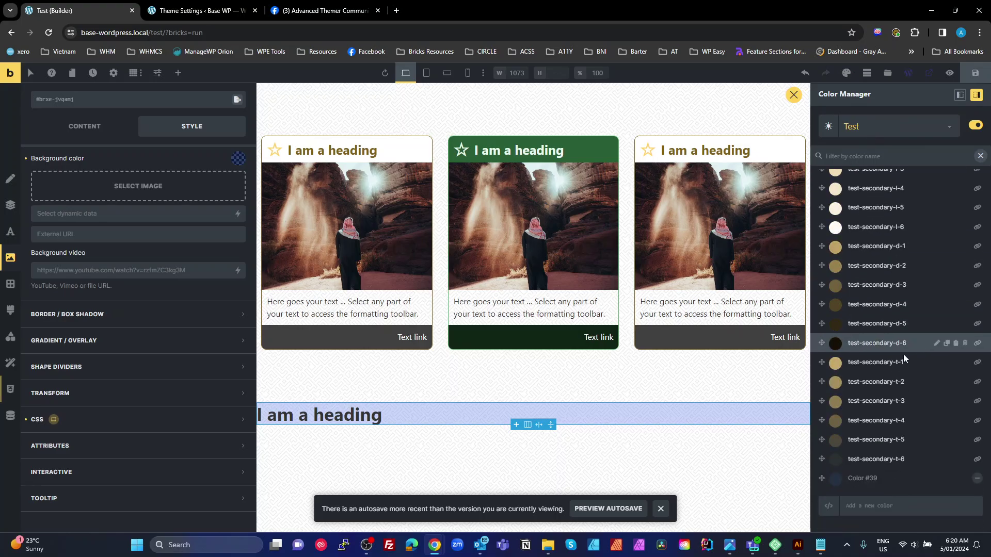
pyautogui.click(873, 500)
pyautogui.write('Test Accent')
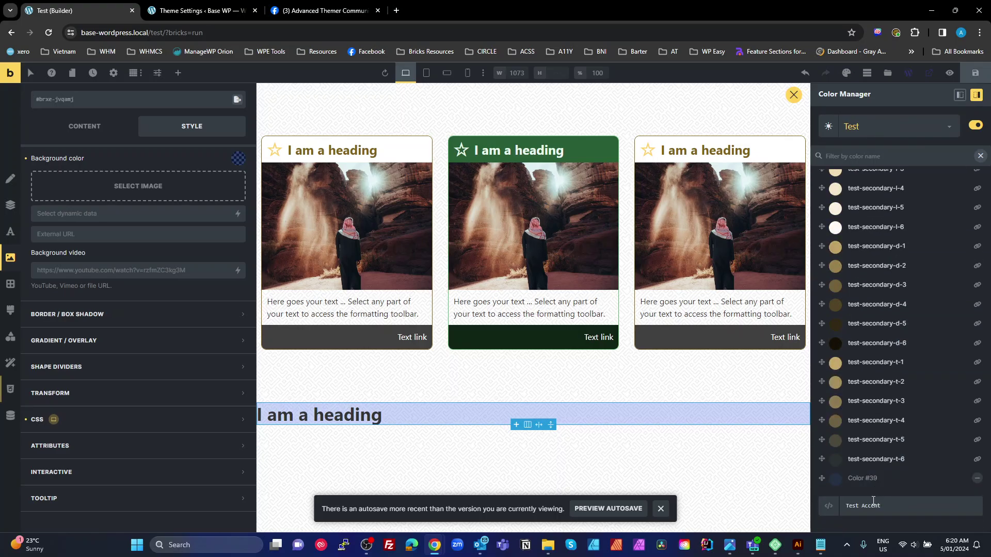
pyautogui.press('Return')
# Step: Set Test Accent to pink #e17f7f and generate its light, dark and transparent shades
pyautogui.click(836, 499)
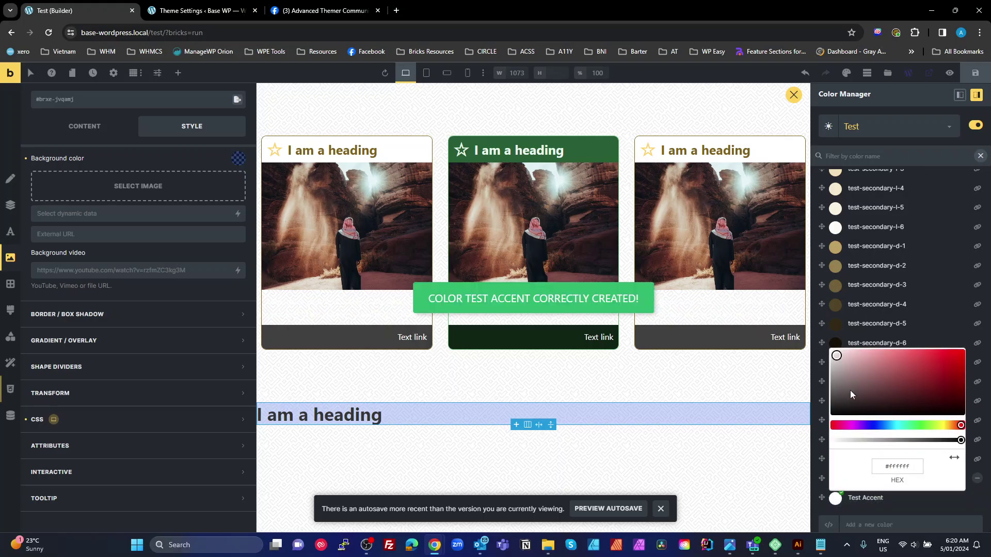
pyautogui.moveTo(877, 364); pyautogui.dragTo(915, 357)
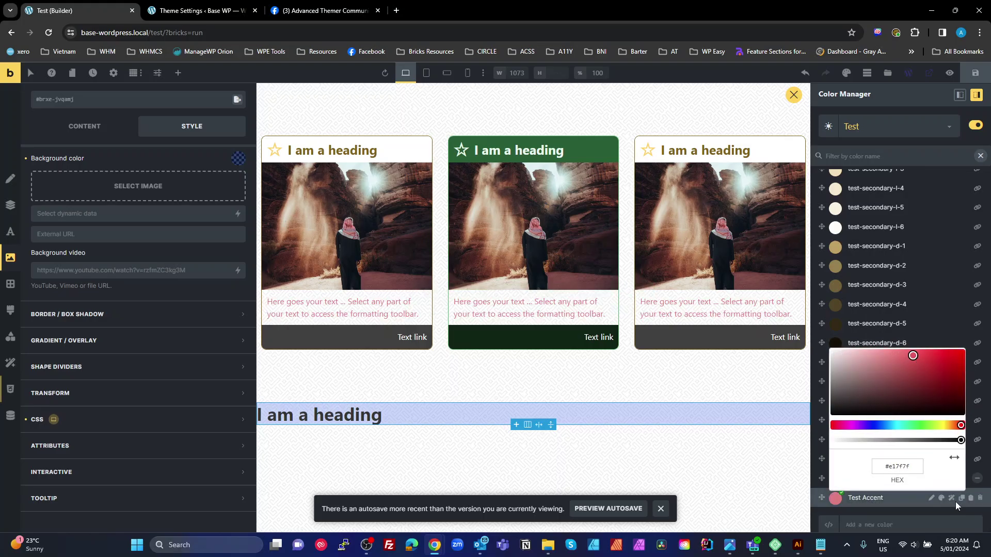
pyautogui.click(873, 498)
pyautogui.click(835, 499)
pyautogui.click(868, 504)
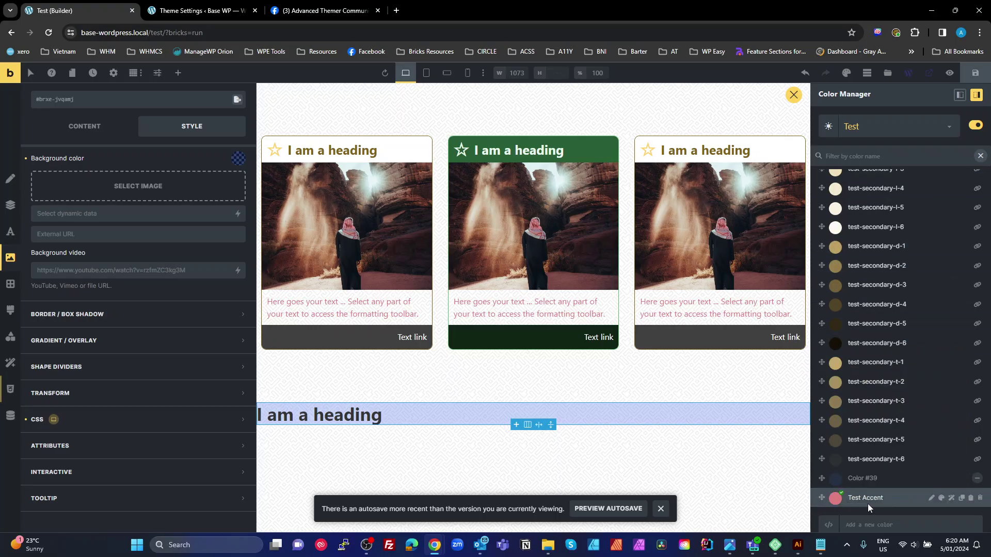
pyautogui.click(951, 498)
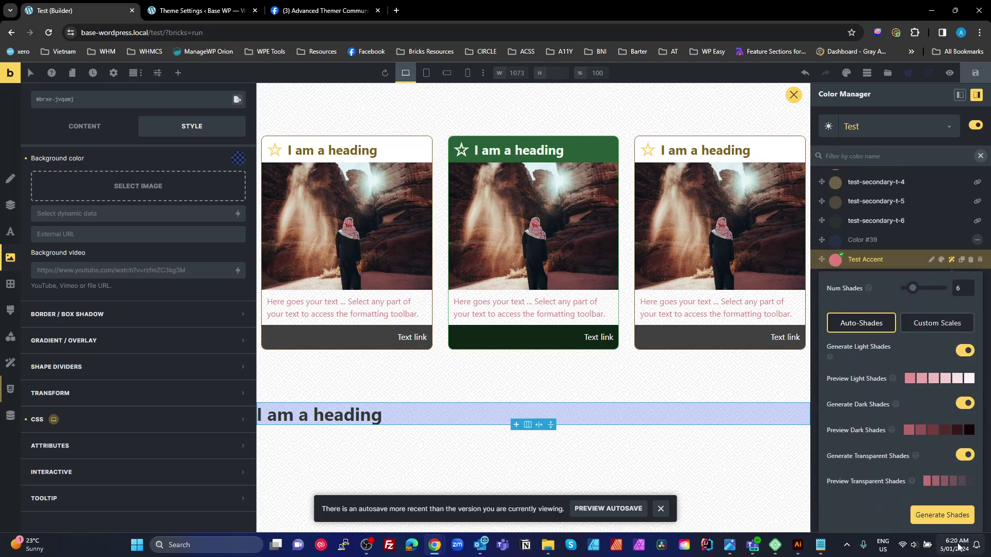
pyautogui.click(940, 514)
pyautogui.scroll(4, 914, 477)
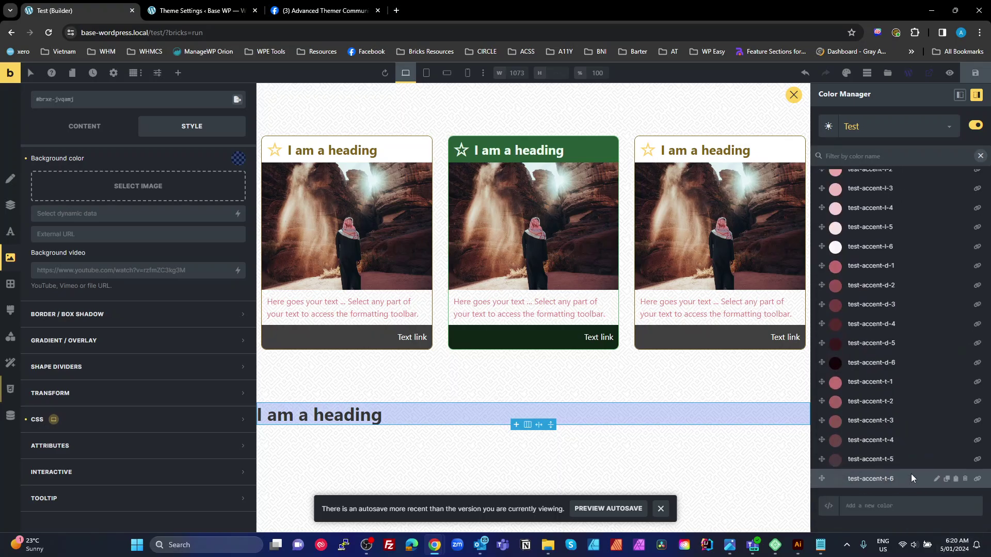
pyautogui.scroll(-5, 911, 475)
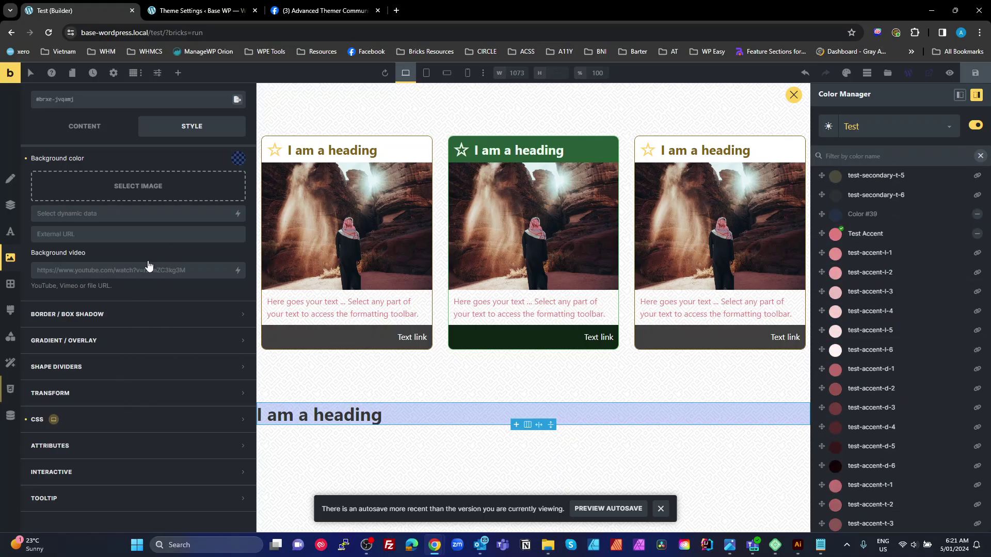
# Step: Close the Color Manager and browse the Background color list to the test-accent and Color #39 swatches
pyautogui.click(239, 163)
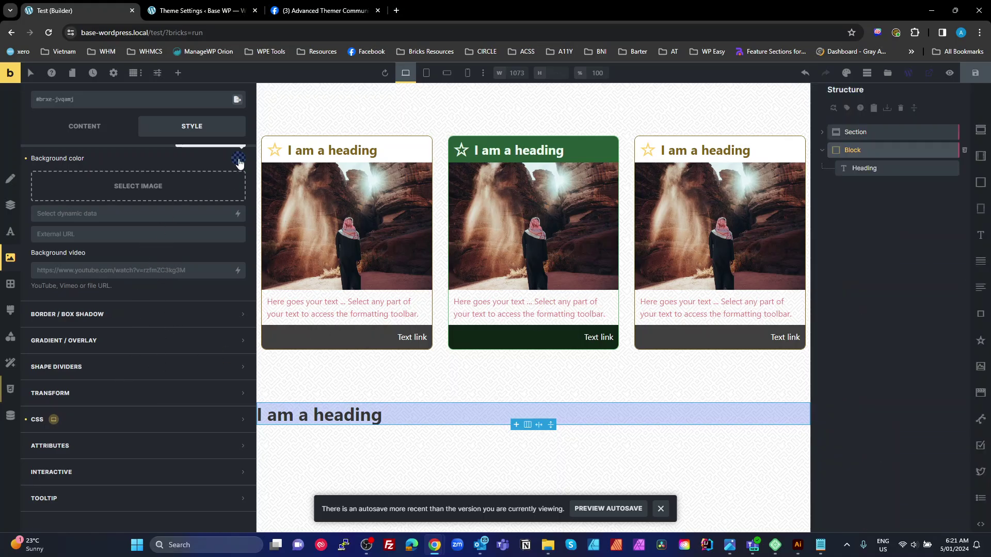
pyautogui.click(239, 164)
pyautogui.scroll(-5, 147, 428)
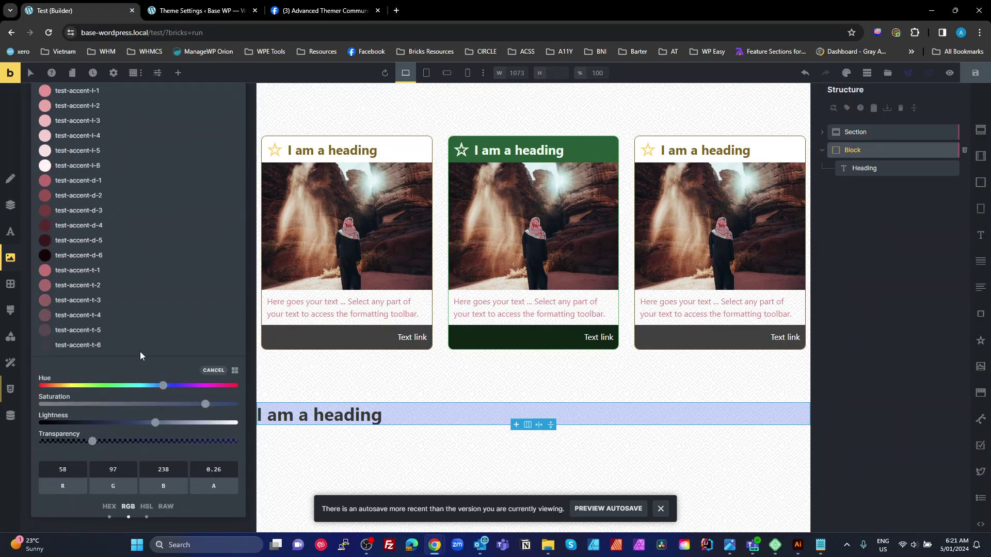
pyautogui.scroll(5, 141, 351)
pyautogui.scroll(-5, 148, 370)
pyautogui.scroll(5, 150, 372)
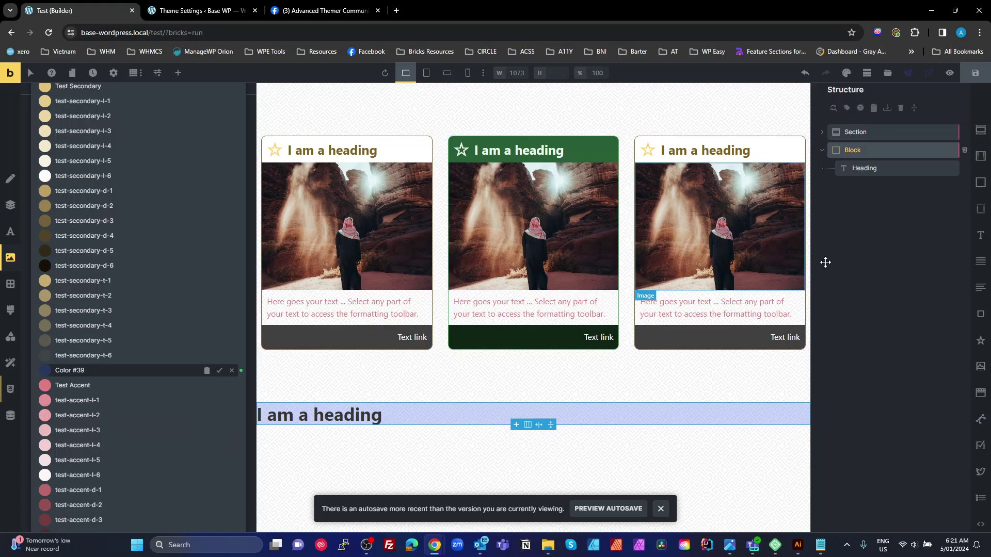
# Step: Add a 'Test Delete' colour in the Color Manager, then delete it with its trash icon
pyautogui.click(860, 201)
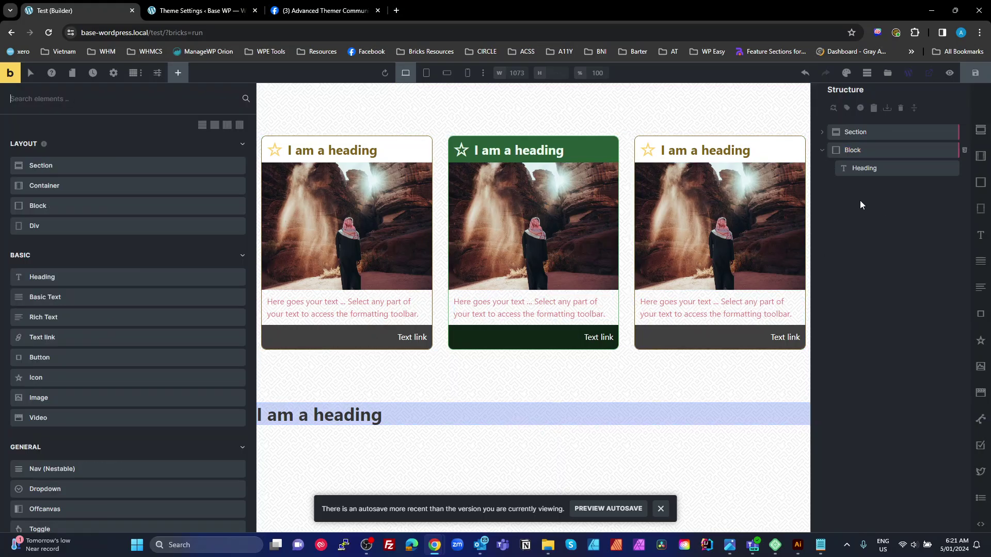
pyautogui.click(847, 72)
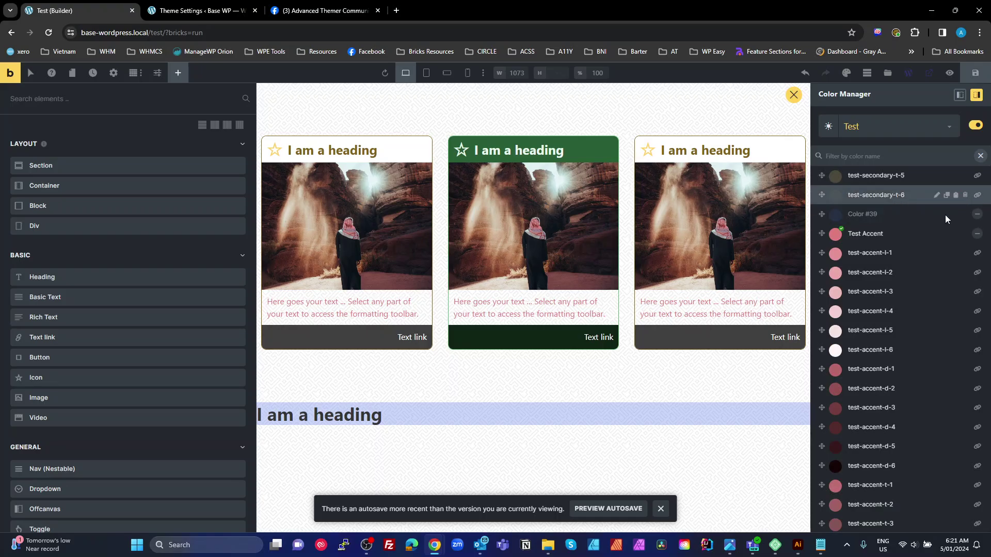
pyautogui.scroll(15, 946, 215)
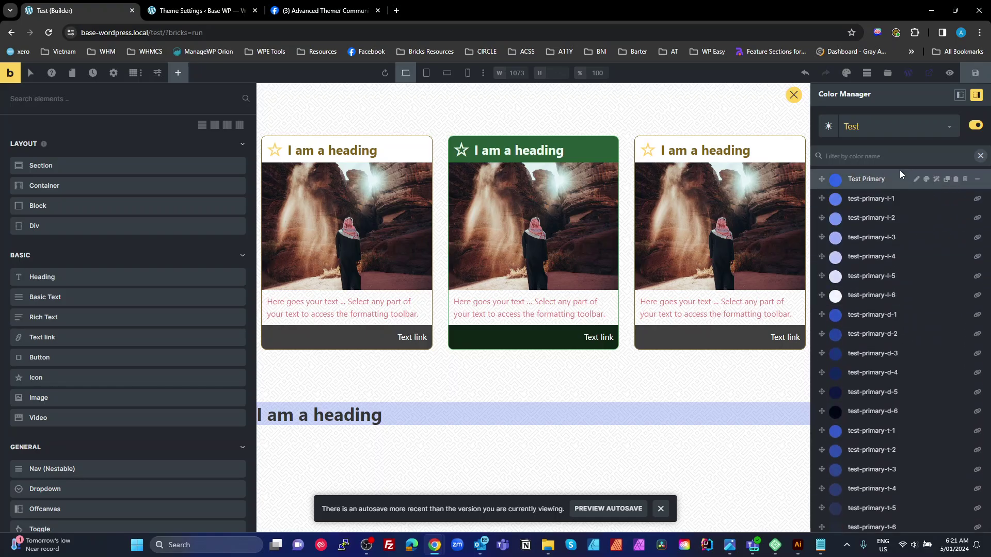
pyautogui.scroll(-10, 918, 343)
pyautogui.scroll(-6, 919, 351)
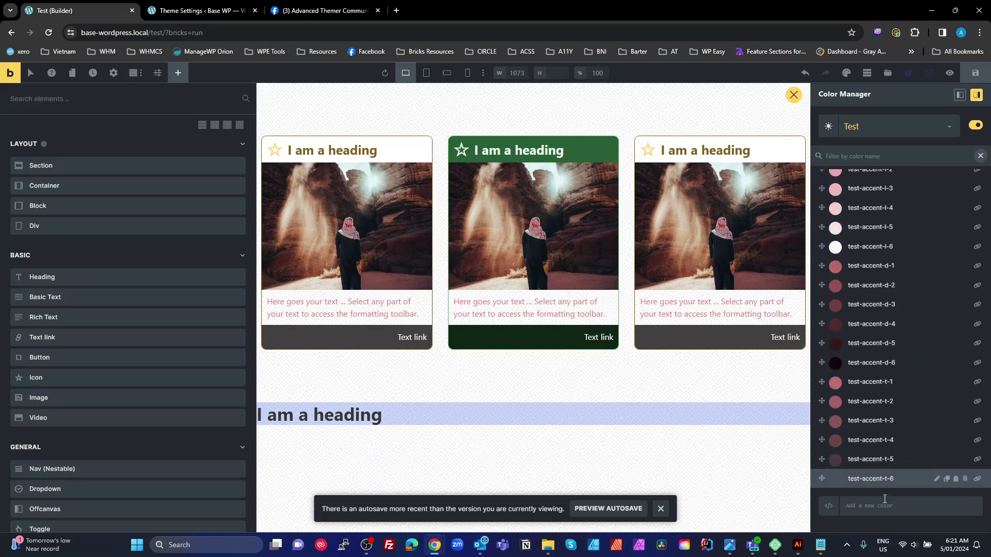
pyautogui.write('Test Delete')
pyautogui.press('Return')
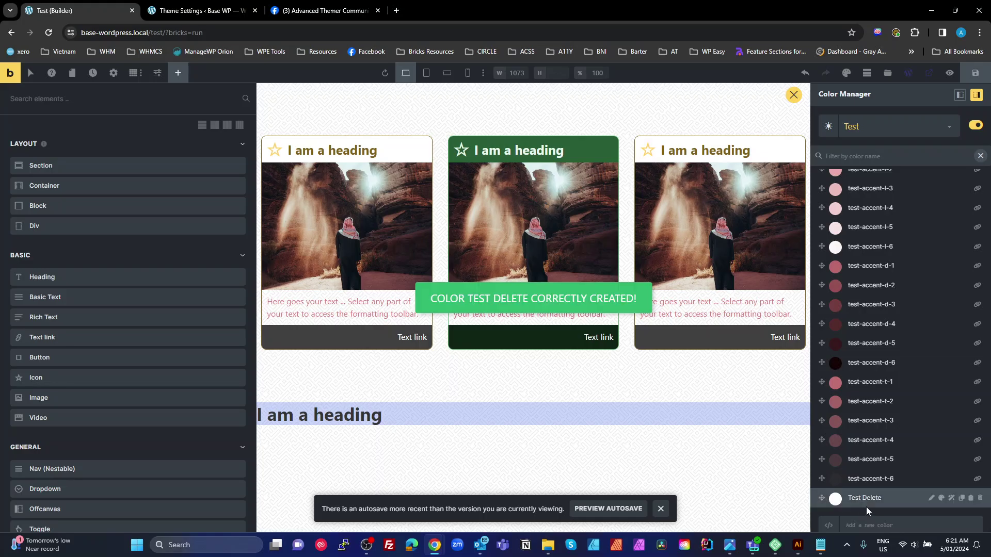
pyautogui.click(971, 498)
pyautogui.click(980, 499)
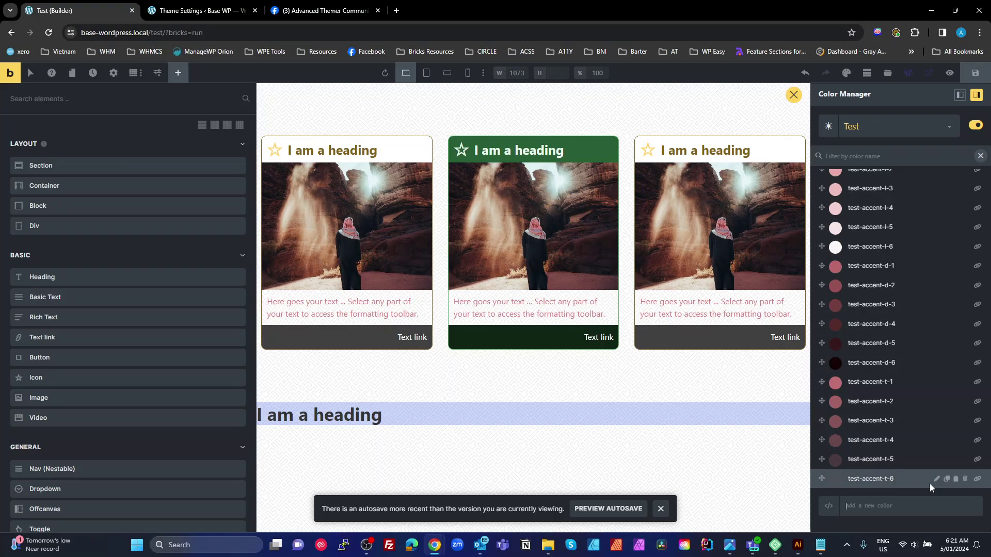
pyautogui.click(911, 511)
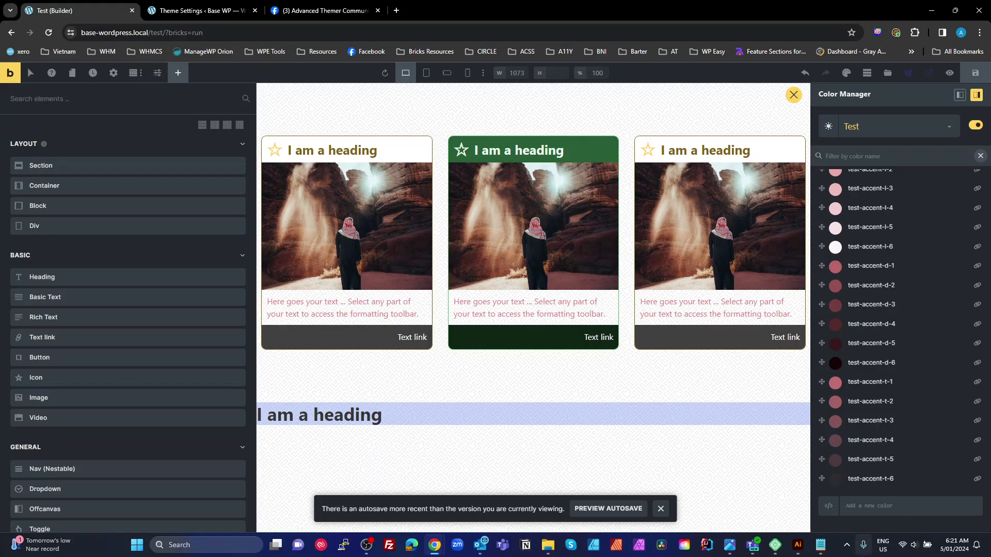